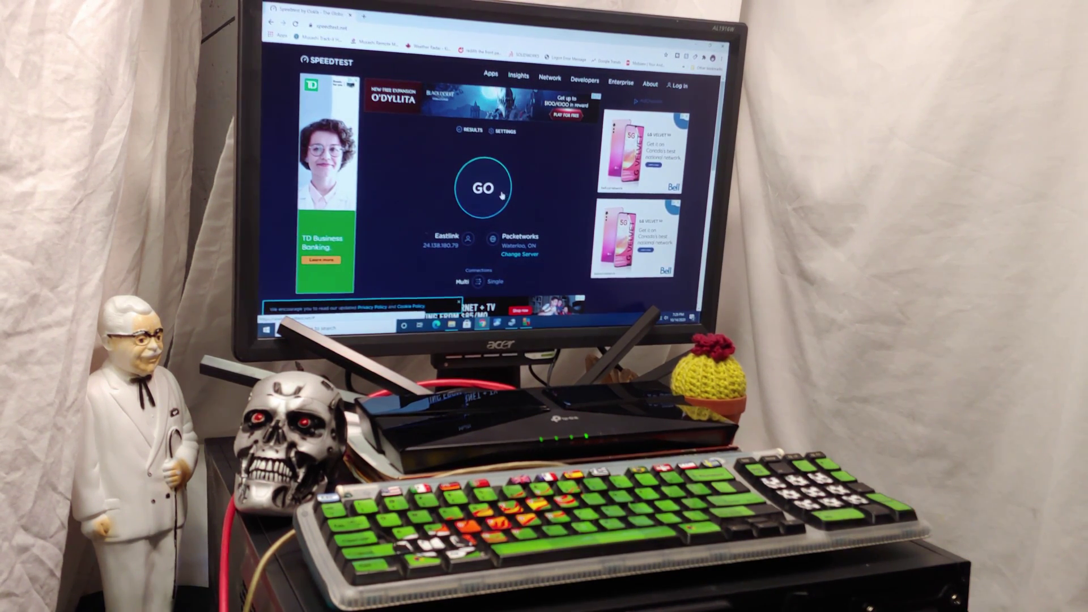
Run a new Speedtest by Ookla test: 9 ms ping, 154.15 Mbps down, 10.34 Mbps up.
{"action": "left_click", "coordinate": [489, 195]}
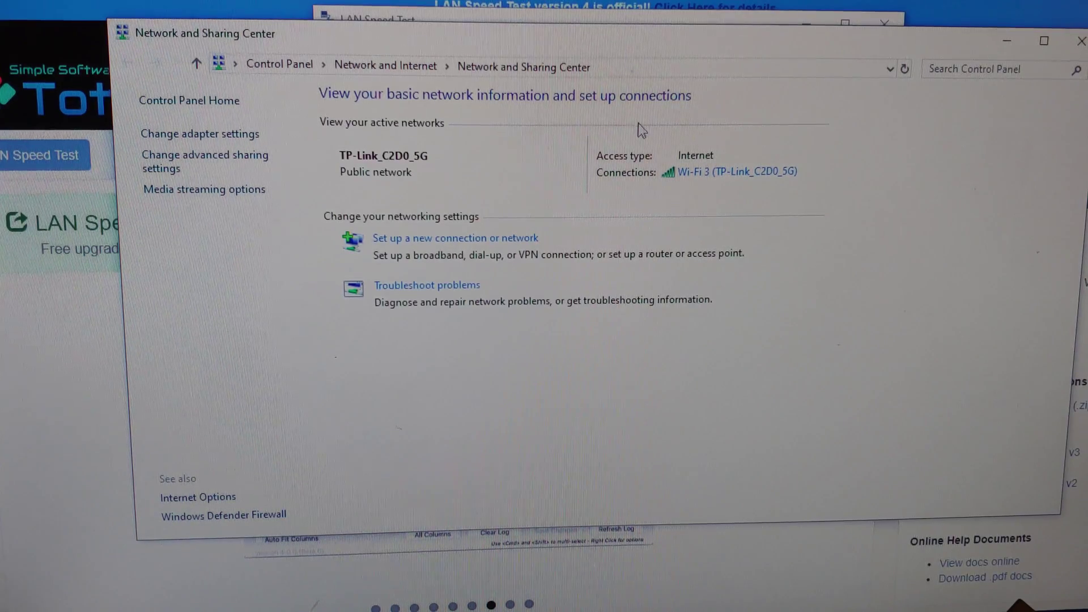
Open the Status dialog of the Wi-Fi 3 connection in Control Panel.
{"action": "left_click", "coordinate": [709, 172]}
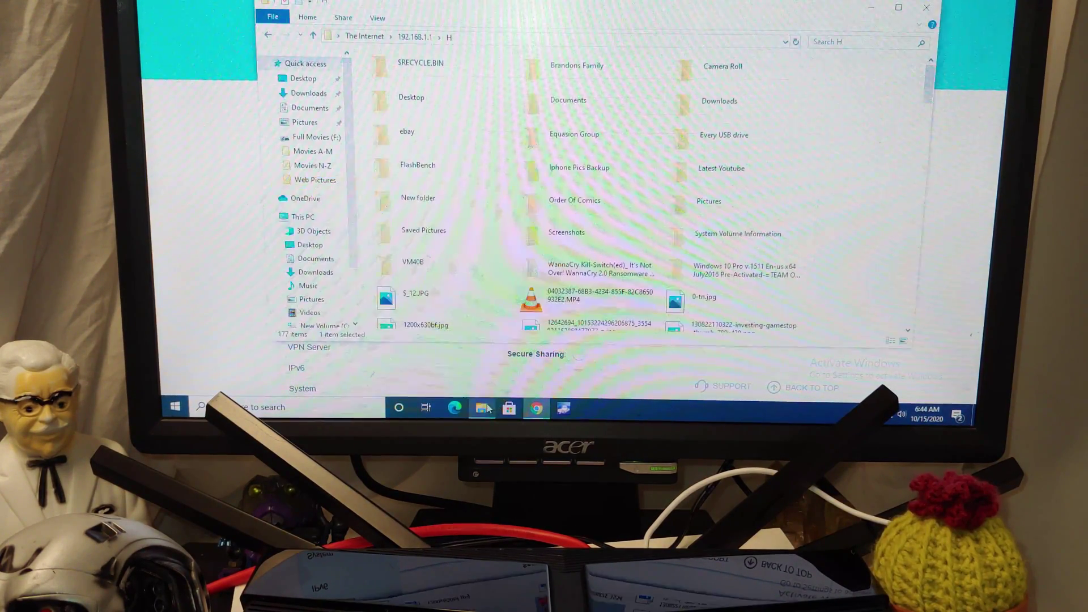
Go to folder H on the router's FTP share at ftp://192.168.1.1/H.
{"action": "left_click", "coordinate": [491, 41]}
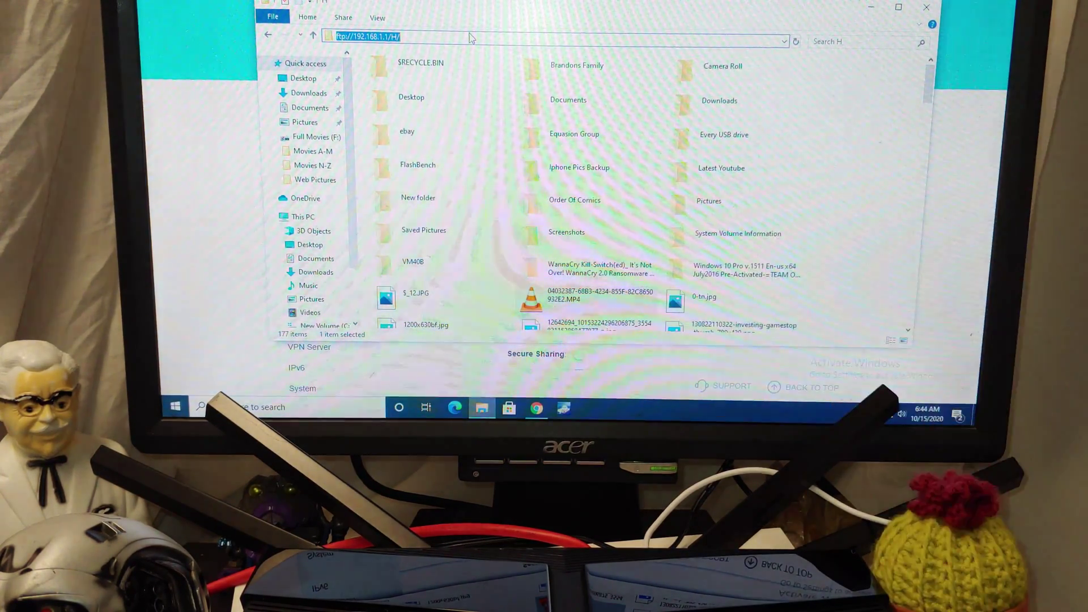
{"action": "left_click", "coordinate": [269, 35]}
{"action": "double_click", "coordinate": [375, 68]}
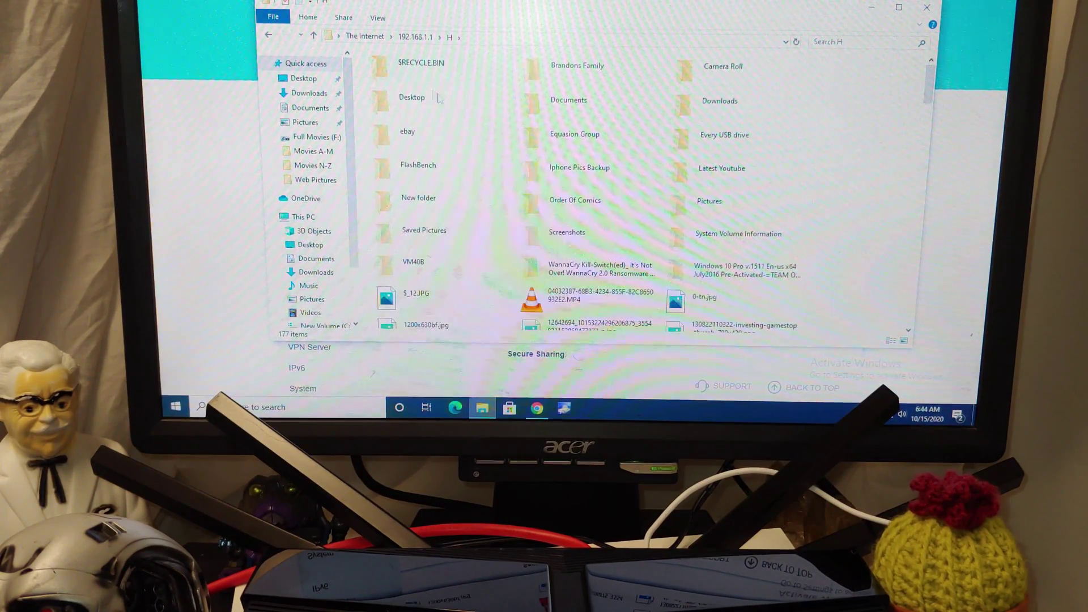
Copy the MP4 video from folder H and paste it onto the desktop.
{"action": "right_click", "coordinate": [563, 304]}
{"action": "left_click", "coordinate": [590, 233]}
{"action": "key", "text": "super+d"}
{"action": "right_click", "coordinate": [651, 135]}
{"action": "left_click", "coordinate": [672, 186]}
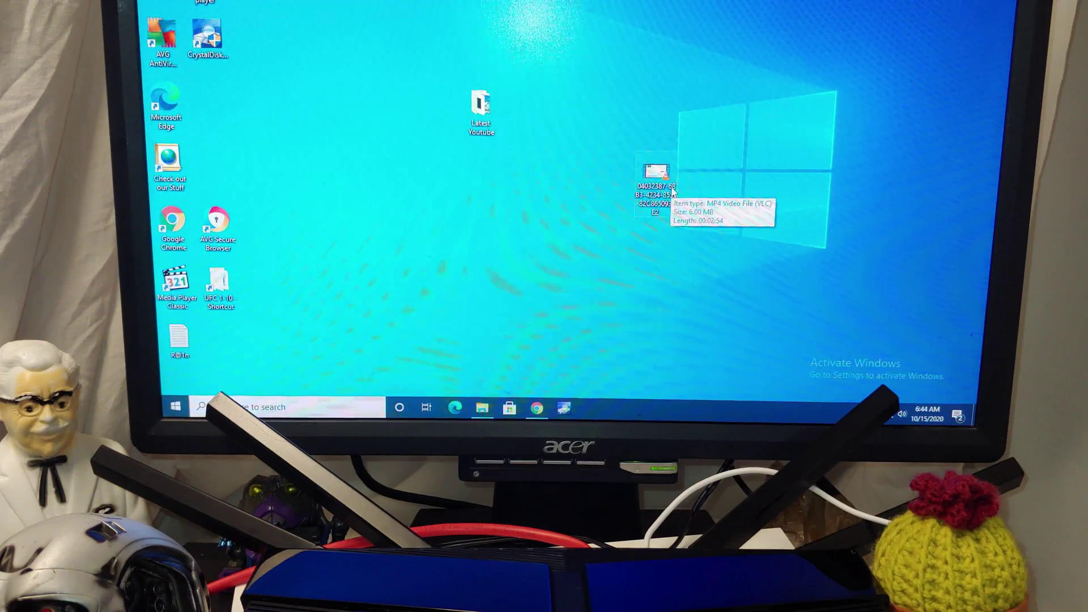
{"action": "left_click", "coordinate": [491, 414]}
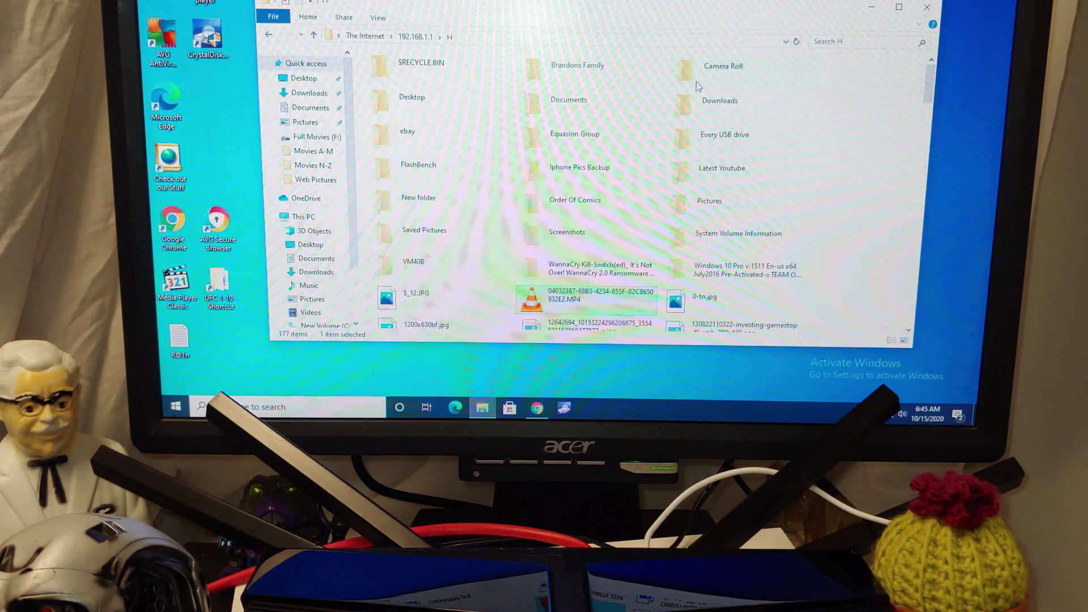
{"action": "key", "text": "l"}
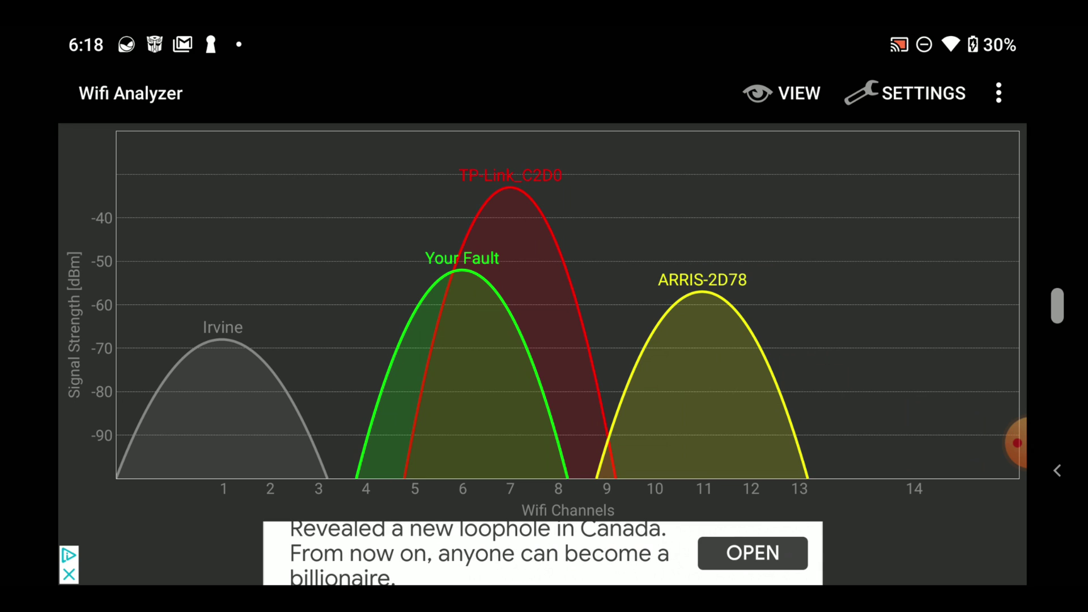
Switch Wifi Analyzer to 5 GHz and browse channels 36–64, 100–120 and 149–161.
{"action": "left_click", "coordinate": [84, 149]}
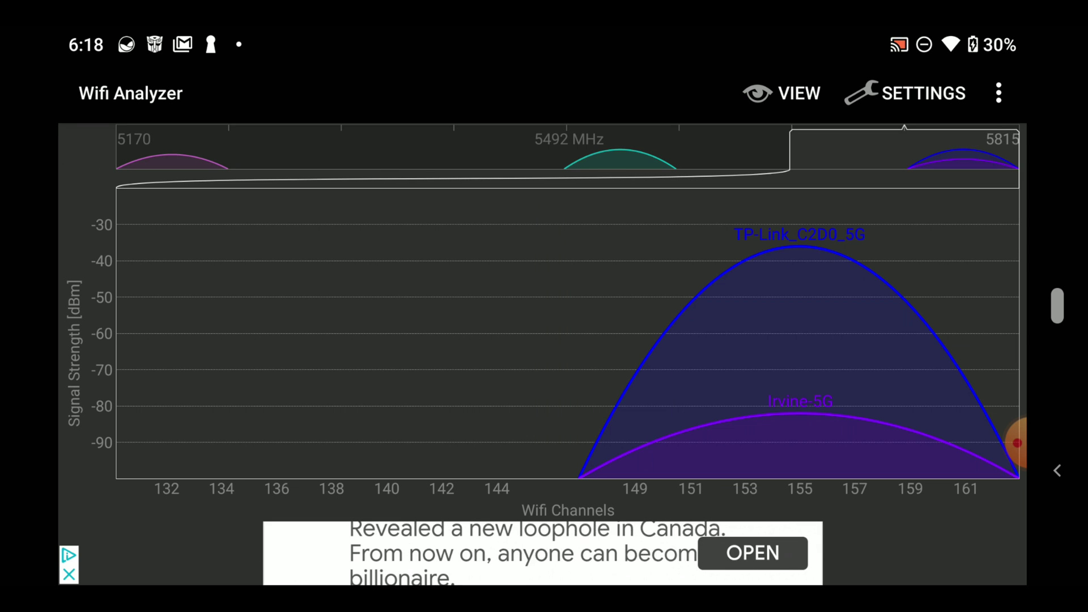
{"action": "left_click", "coordinate": [617, 156]}
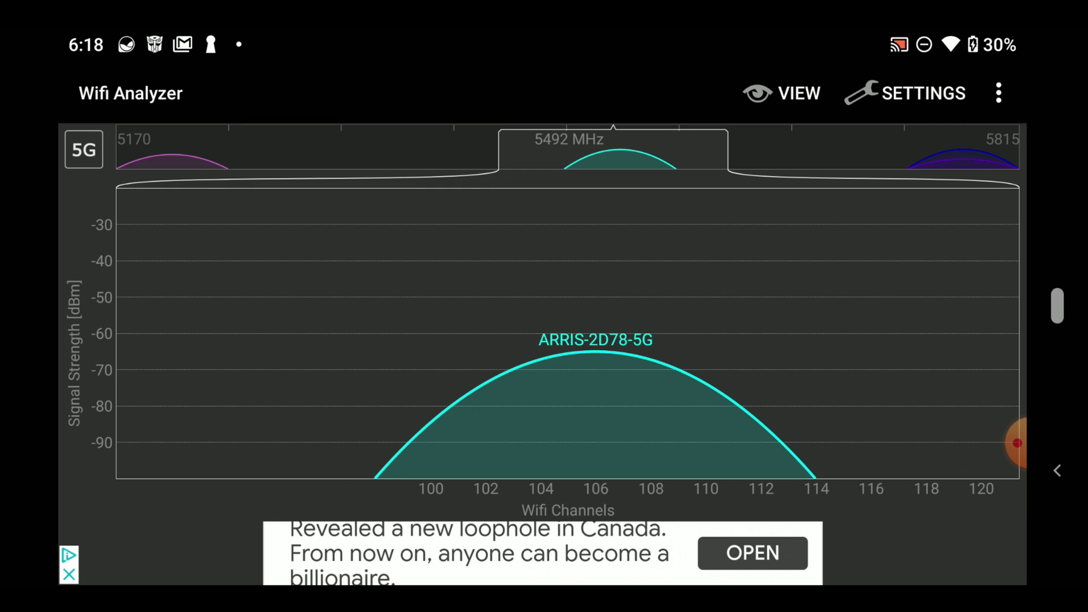
{"action": "left_click", "coordinate": [173, 158]}
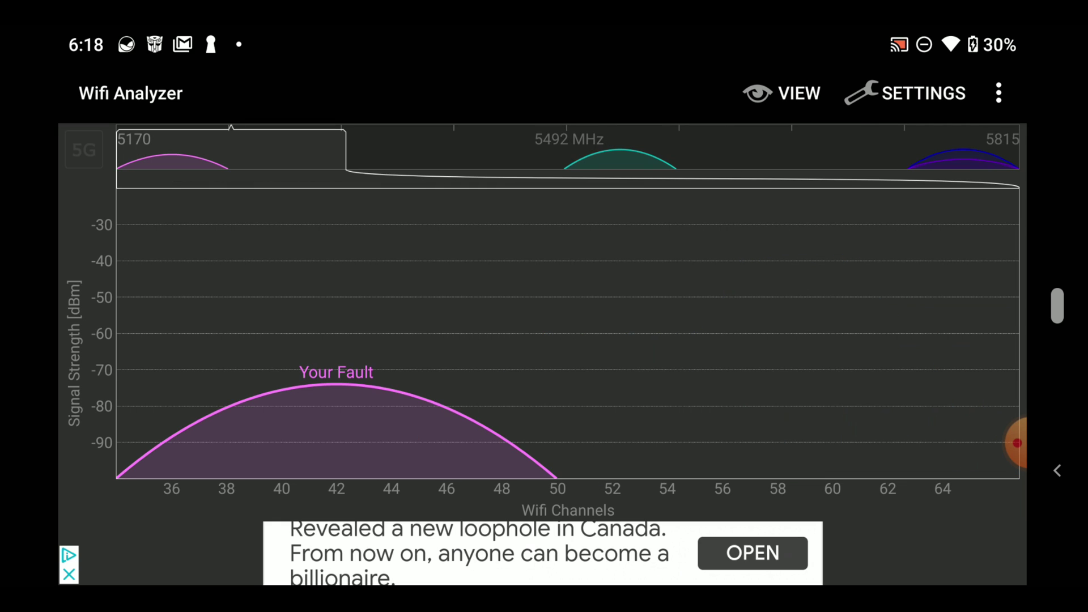
{"action": "left_click", "coordinate": [617, 156]}
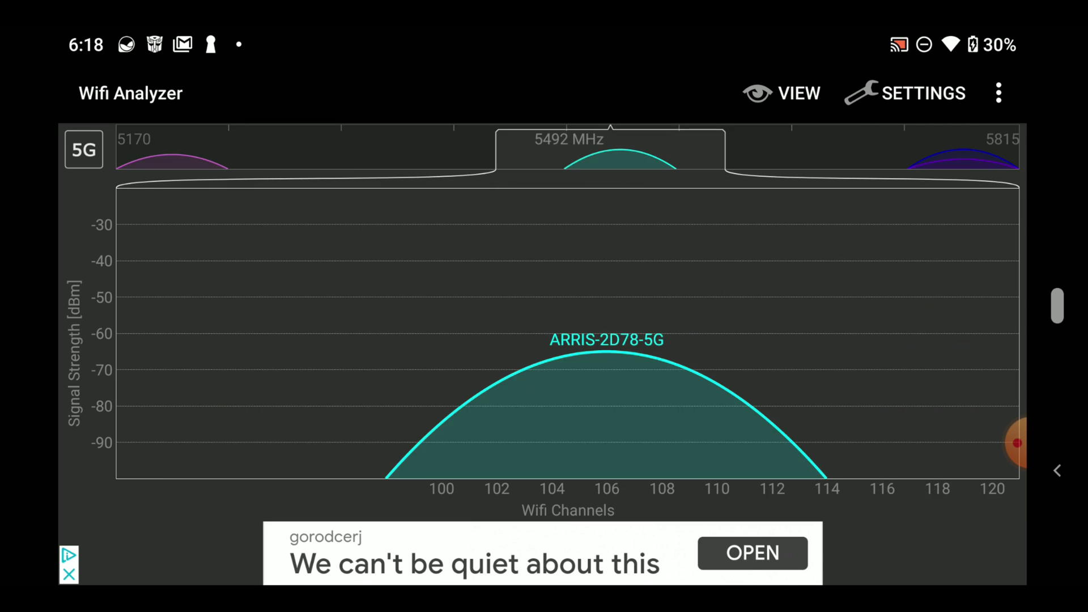
{"action": "left_click", "coordinate": [963, 157]}
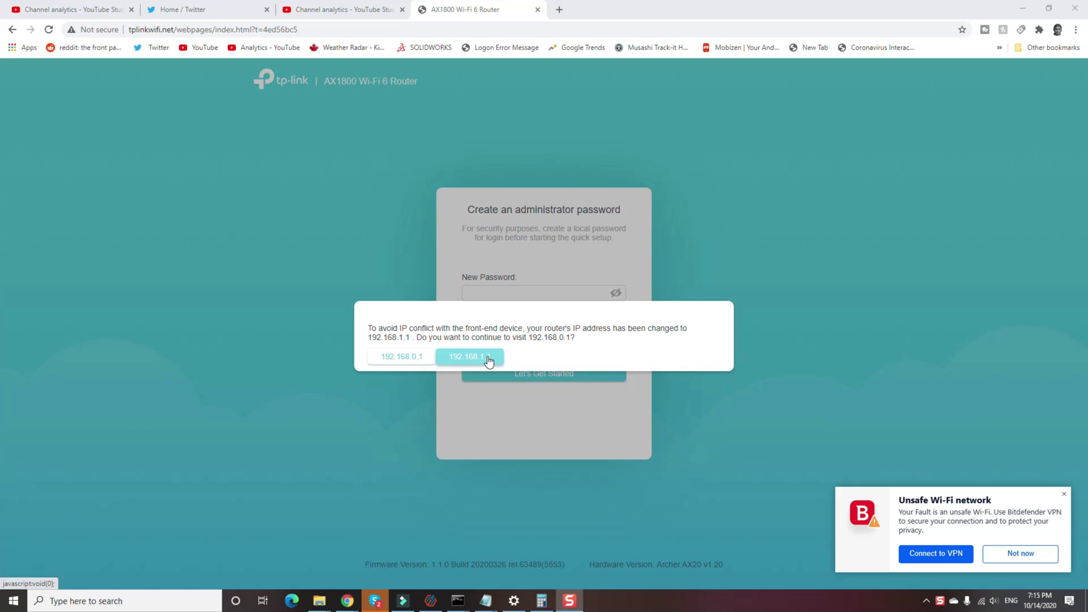
Continue at 192.168.1.1, then enter and confirm the new administrator password.
{"action": "left_click", "coordinate": [462, 357]}
{"action": "left_click", "coordinate": [520, 290]}
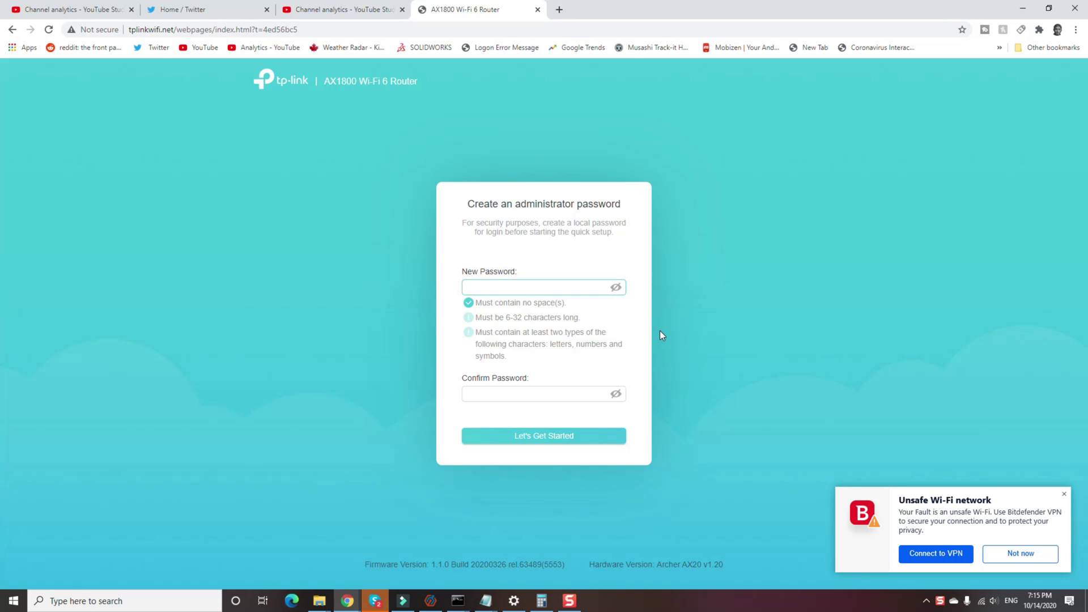
{"action": "type", "text": "aaaaaaaaaaa"}
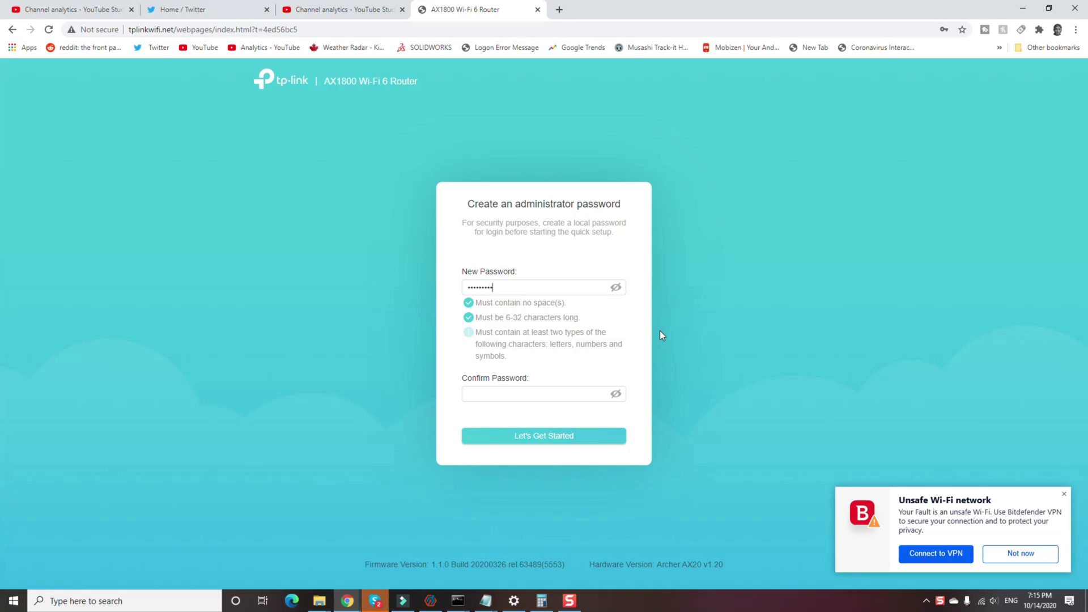
{"action": "type", "text": "a"}
{"action": "key", "text": "Tab"}
{"action": "type", "text": "aaaaaaaaaaaa"}
{"action": "key", "text": "Return"}
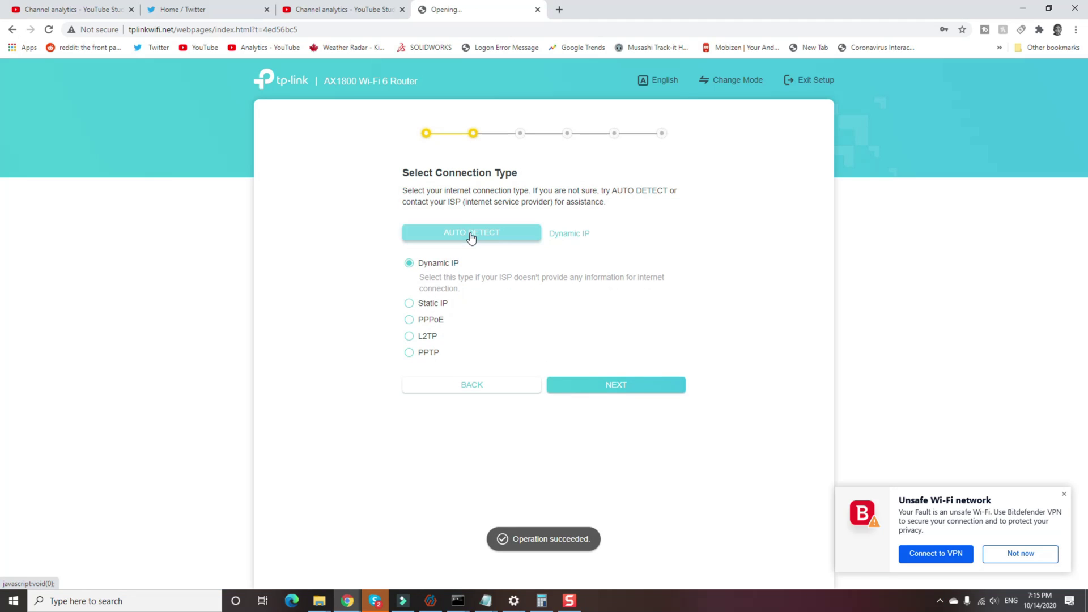
Keep Dynamic IP, the default MAC address and the existing 2.4GHz Wi-Fi password.
{"action": "left_click", "coordinate": [630, 386]}
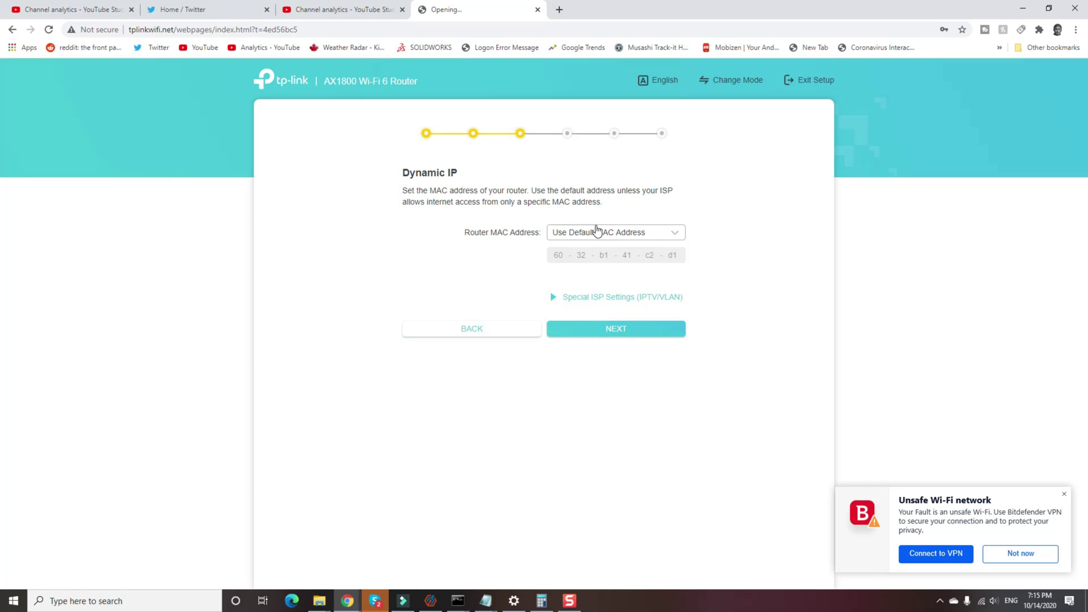
{"action": "left_click", "coordinate": [610, 330]}
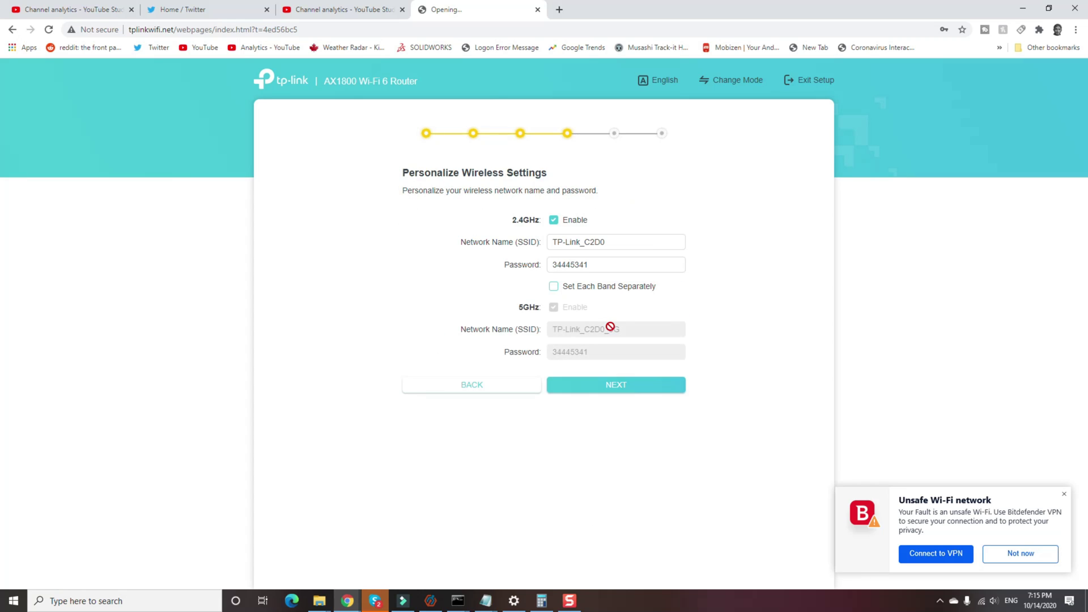
{"action": "left_click", "coordinate": [602, 265]}
{"action": "key", "text": "ctrl+a"}
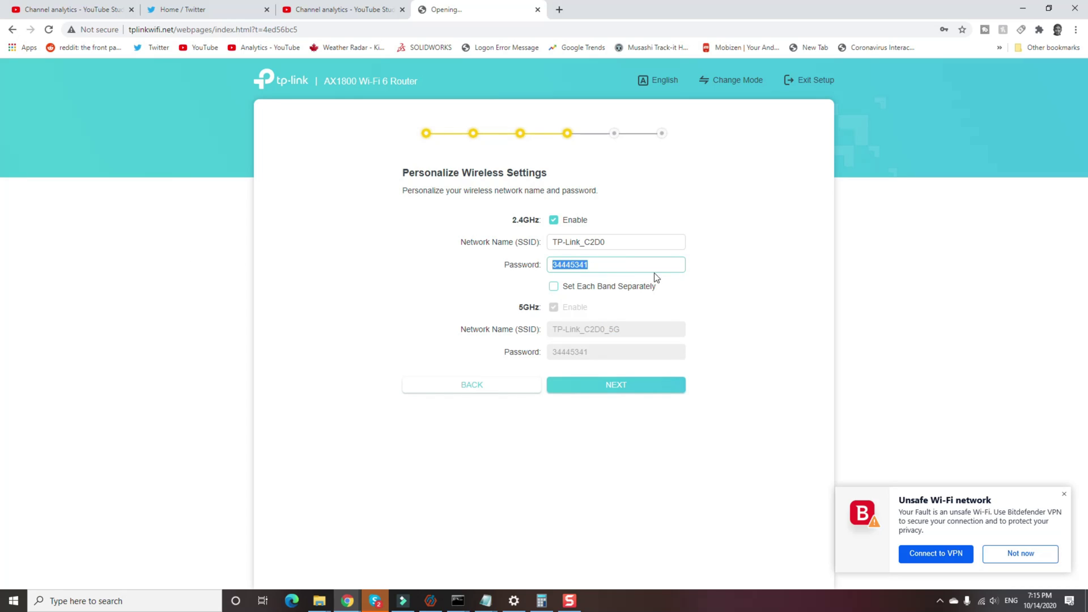
{"action": "left_click", "coordinate": [640, 266]}
{"action": "left_click", "coordinate": [612, 390]}
Enable Set Each Band Separately, review the 5GHz network name, and apply the wireless settings.
{"action": "left_click", "coordinate": [554, 286]}
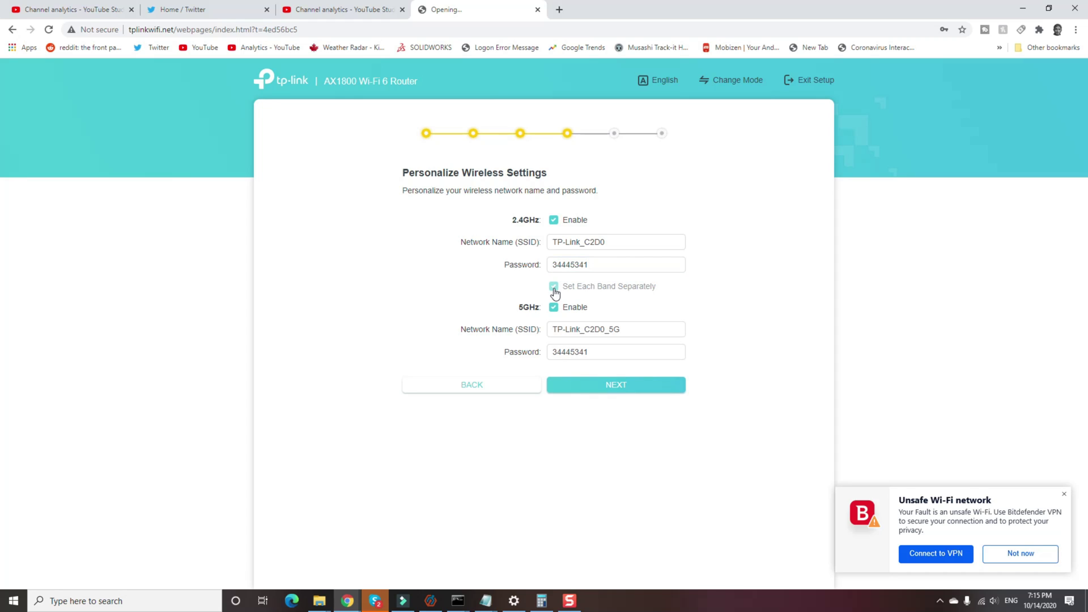
{"action": "left_click", "coordinate": [634, 329]}
{"action": "left_click_drag", "start_coordinate": [633, 329], "coordinate": [541, 337]}
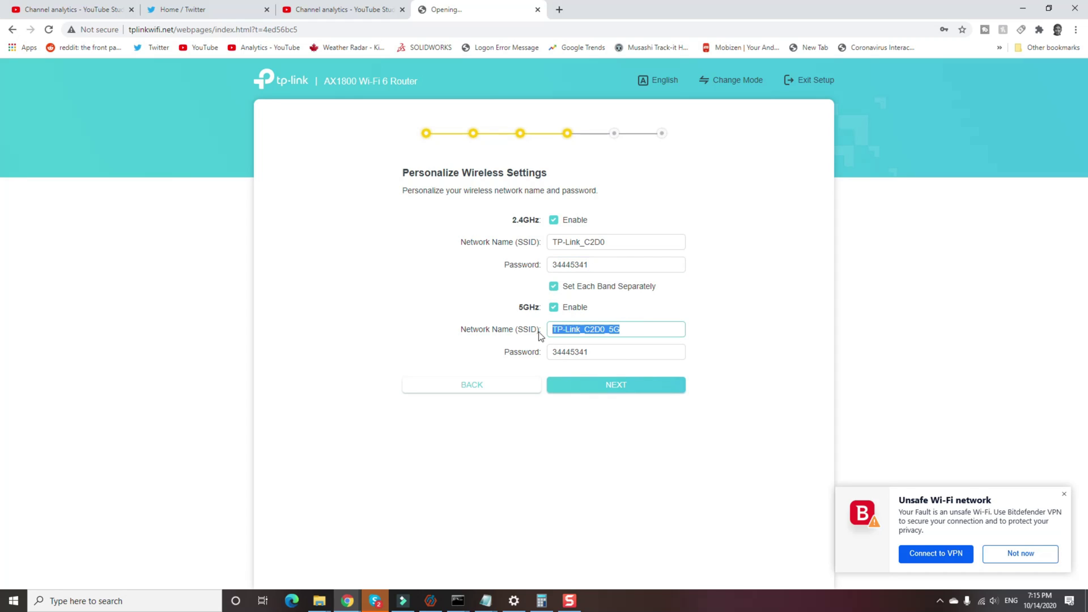
{"action": "left_click", "coordinate": [625, 390]}
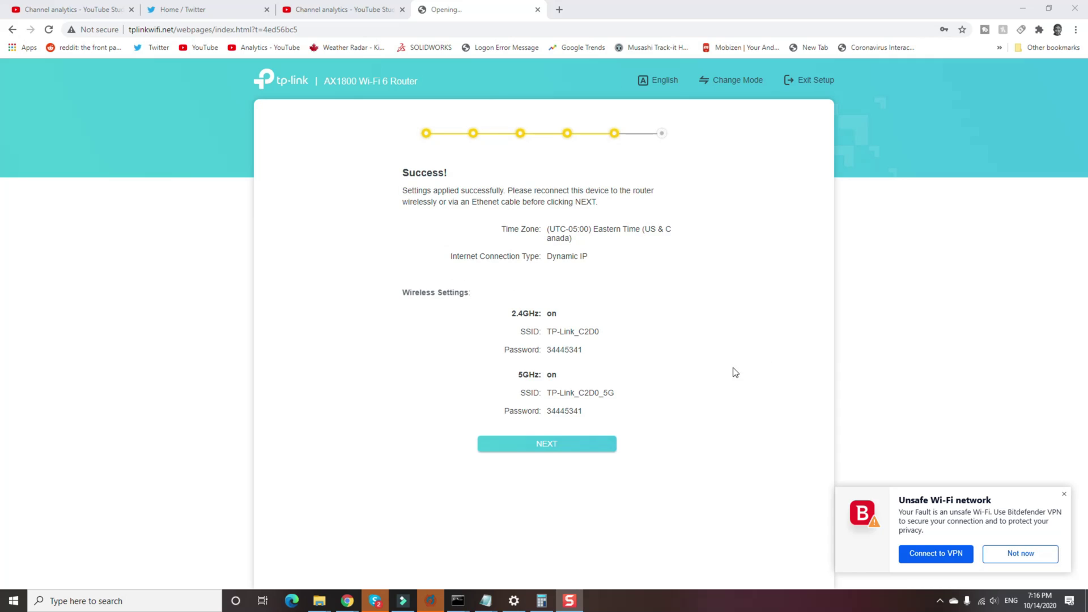
Continue past the setup success summary and check the PC's Wi-Fi network in the taskbar.
{"action": "left_click", "coordinate": [547, 448]}
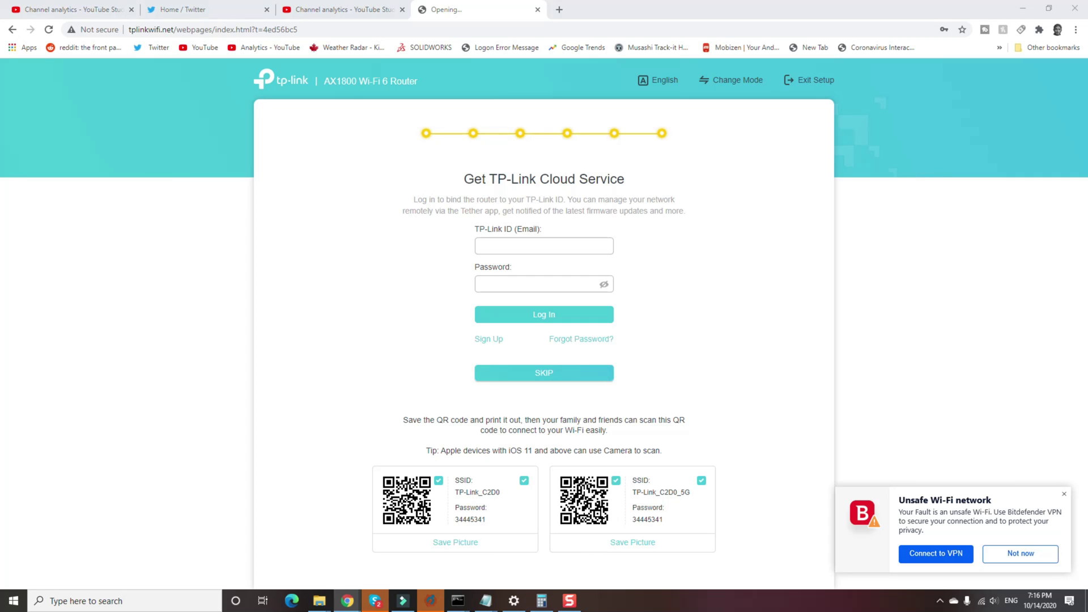
{"action": "left_click", "coordinate": [981, 601]}
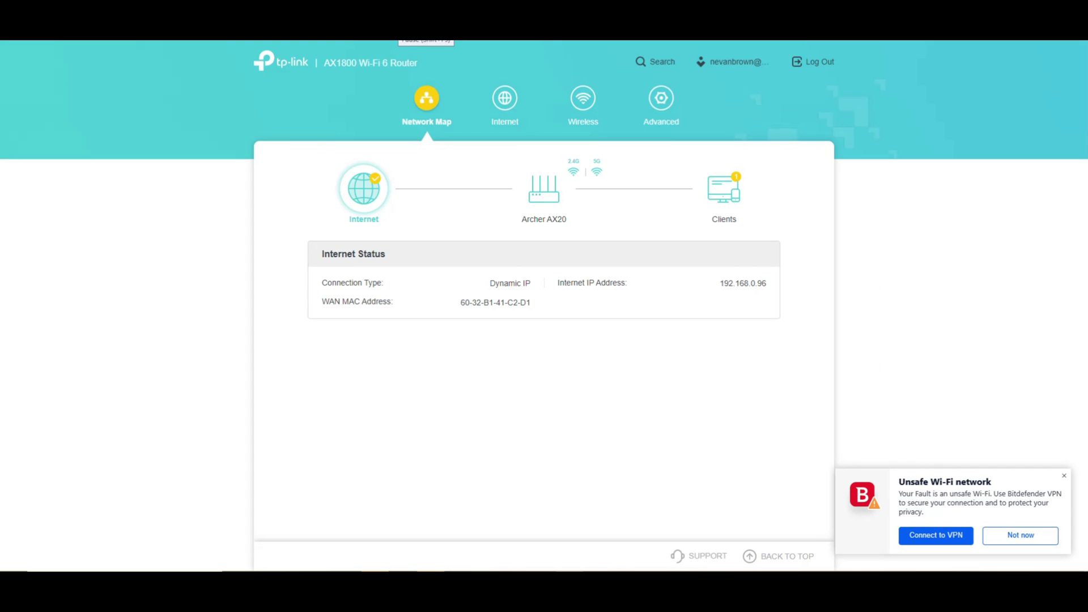
View the Internet and Wireless pages and dismiss the Bitdefender unsafe Wi-Fi warning.
{"action": "left_click", "coordinate": [508, 120]}
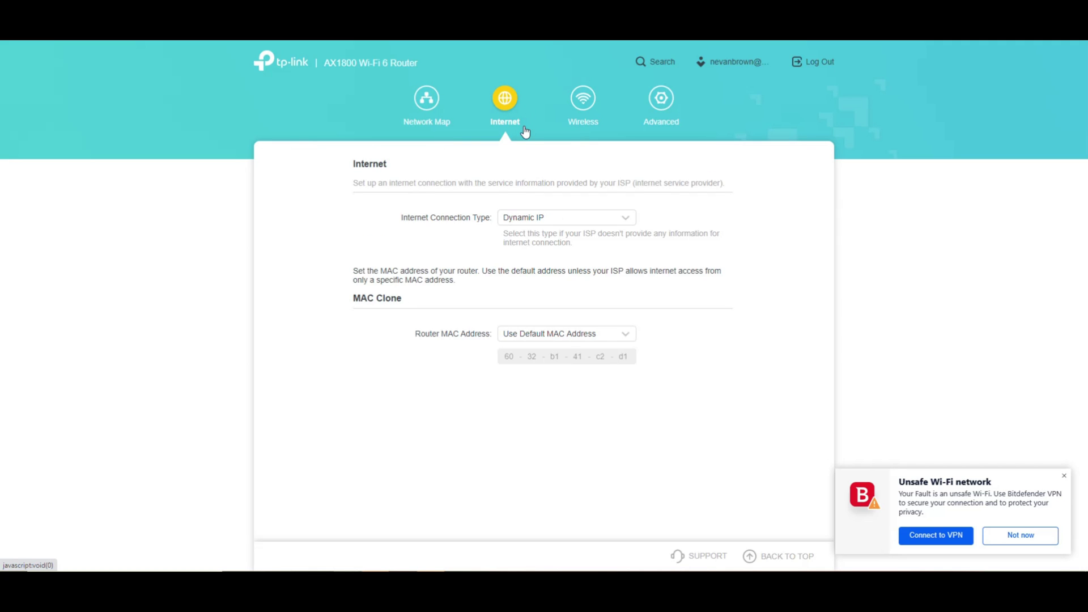
{"action": "left_click", "coordinate": [575, 113]}
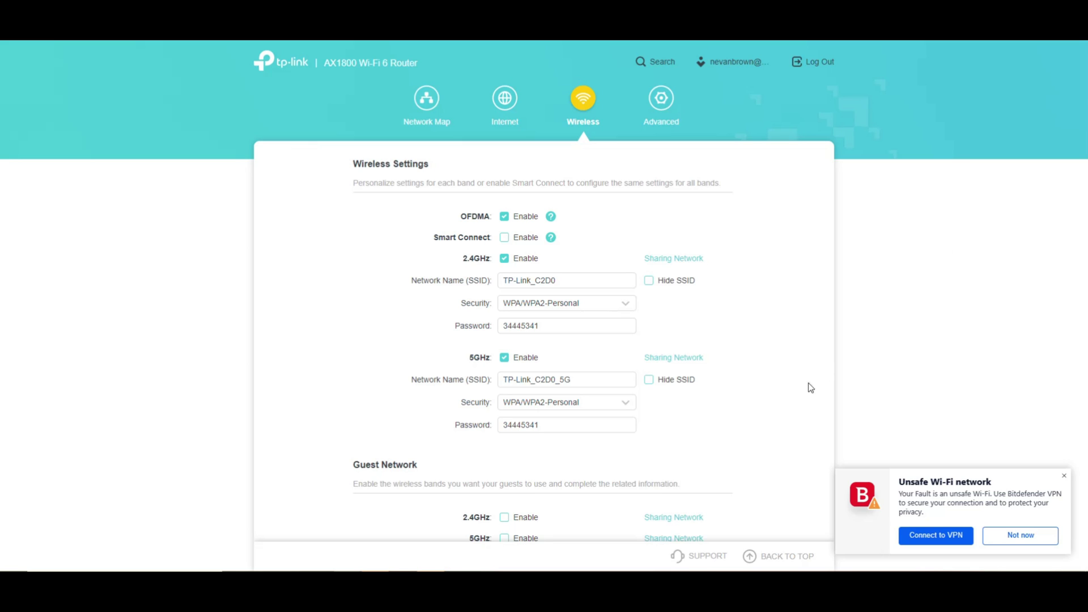
{"action": "left_click", "coordinate": [1064, 476]}
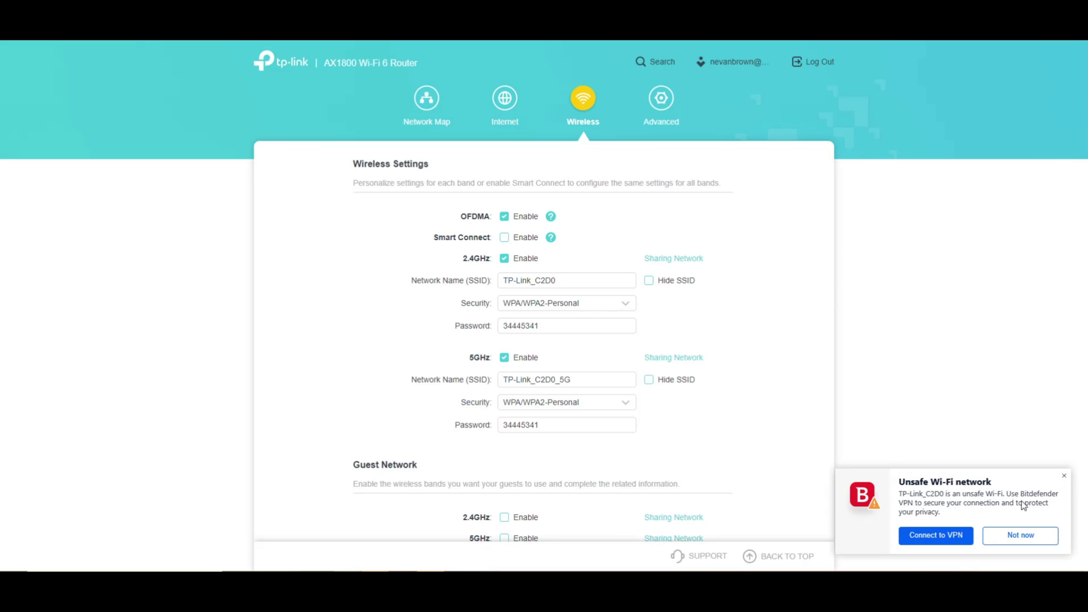
{"action": "left_click", "coordinate": [1064, 476]}
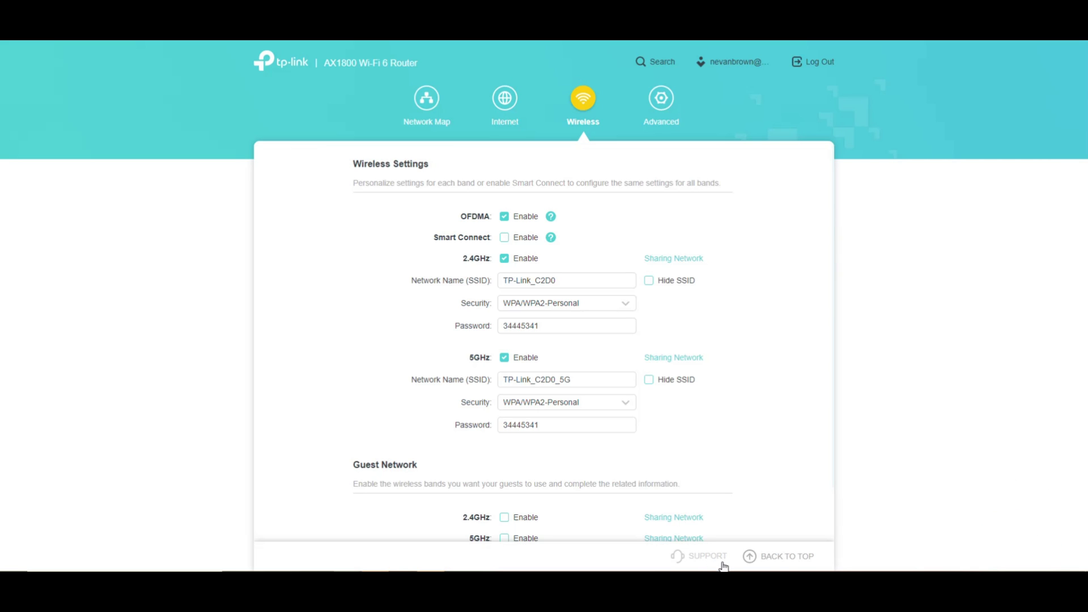
{"action": "scroll", "coordinate": [599, 482], "scroll_direction": "down", "scroll_amount": 1}
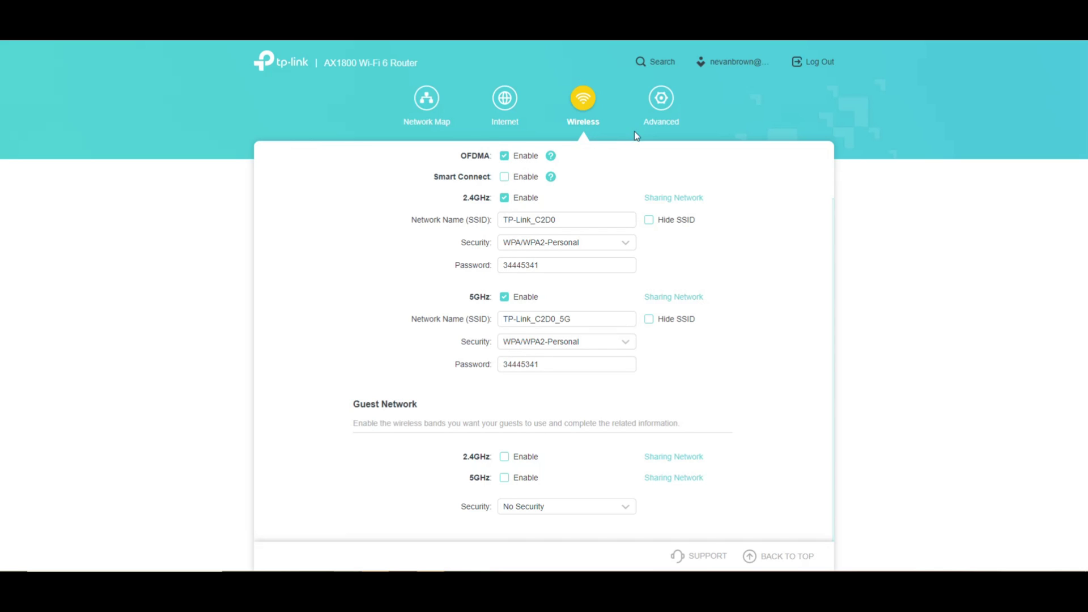
Open the Advanced tab's Network Status overview.
{"action": "left_click", "coordinate": [662, 99]}
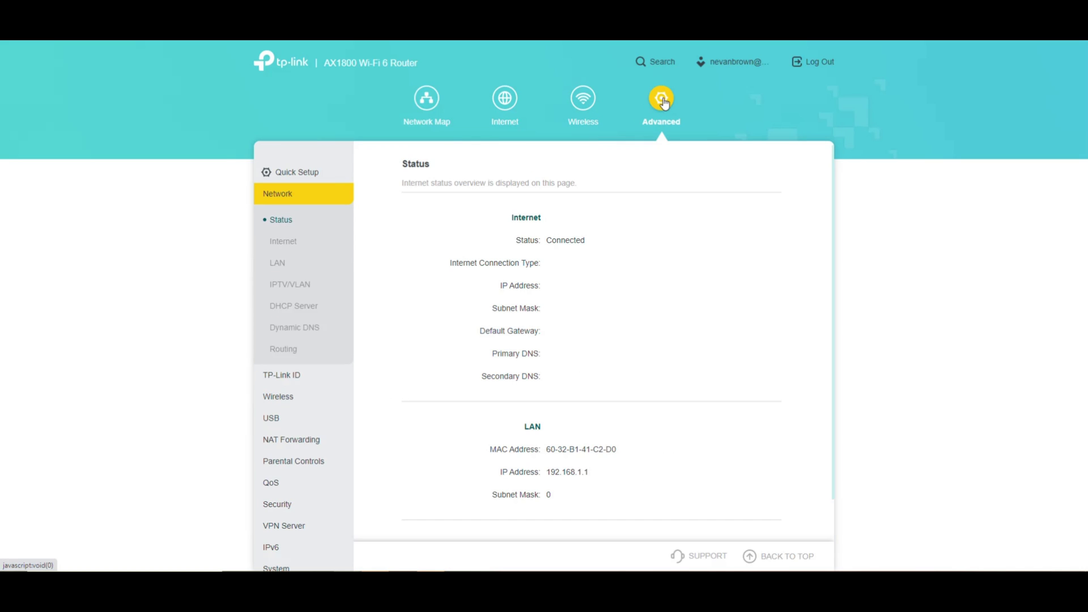
{"action": "scroll", "coordinate": [703, 221], "scroll_direction": "down", "scroll_amount": 2}
{"action": "scroll", "coordinate": [703, 221], "scroll_direction": "up", "scroll_amount": 1}
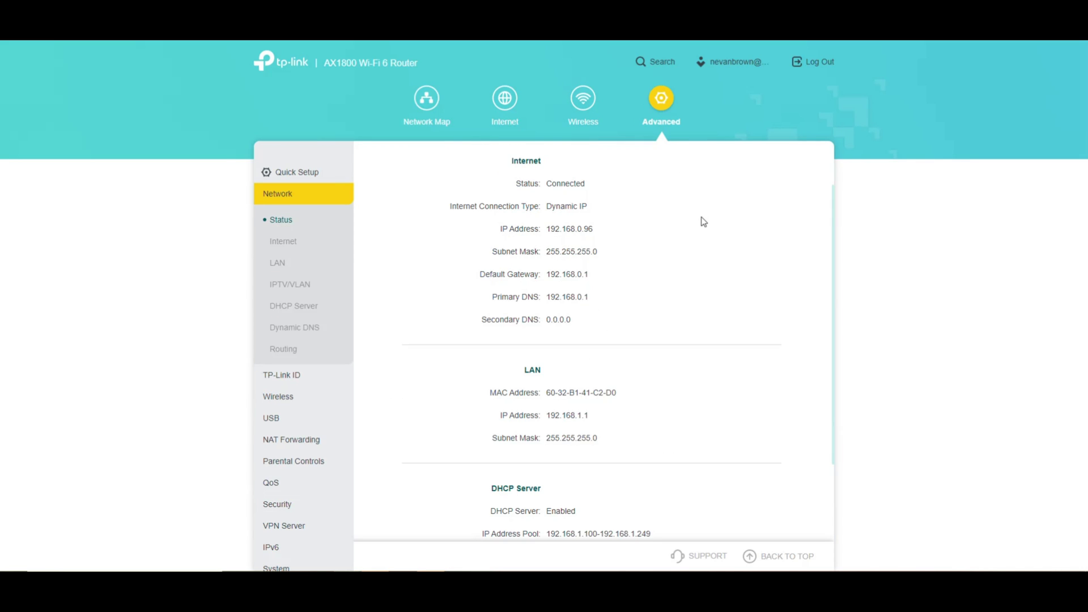
Browse the Internet, LAN, IPTV/VLAN, DHCP Server, Dynamic DNS and Routing pages.
{"action": "scroll", "coordinate": [703, 221], "scroll_direction": "down", "scroll_amount": 1}
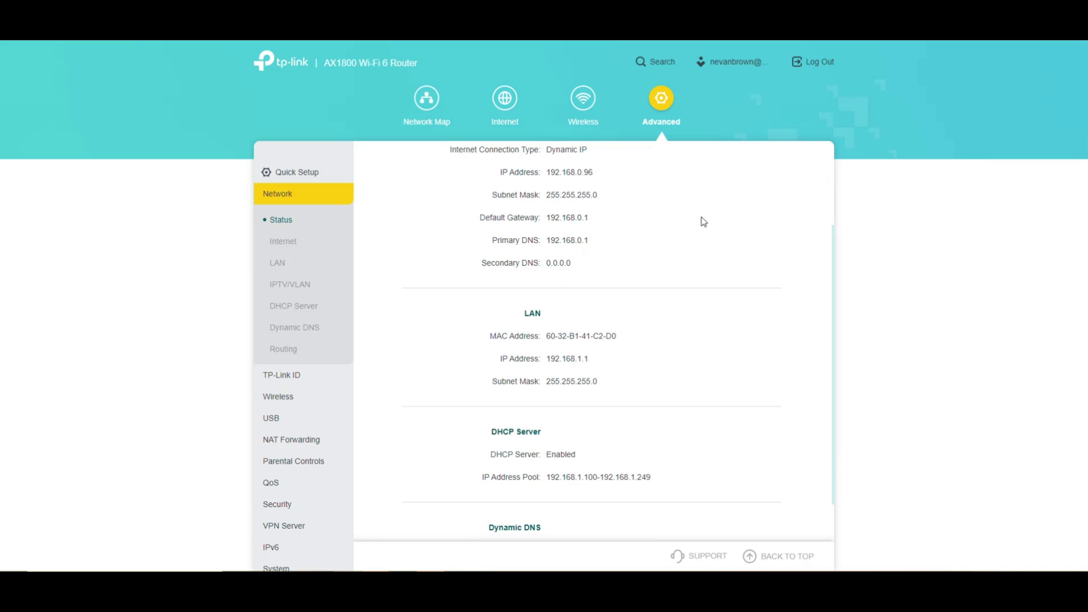
{"action": "scroll", "coordinate": [703, 221], "scroll_direction": "down", "scroll_amount": 1}
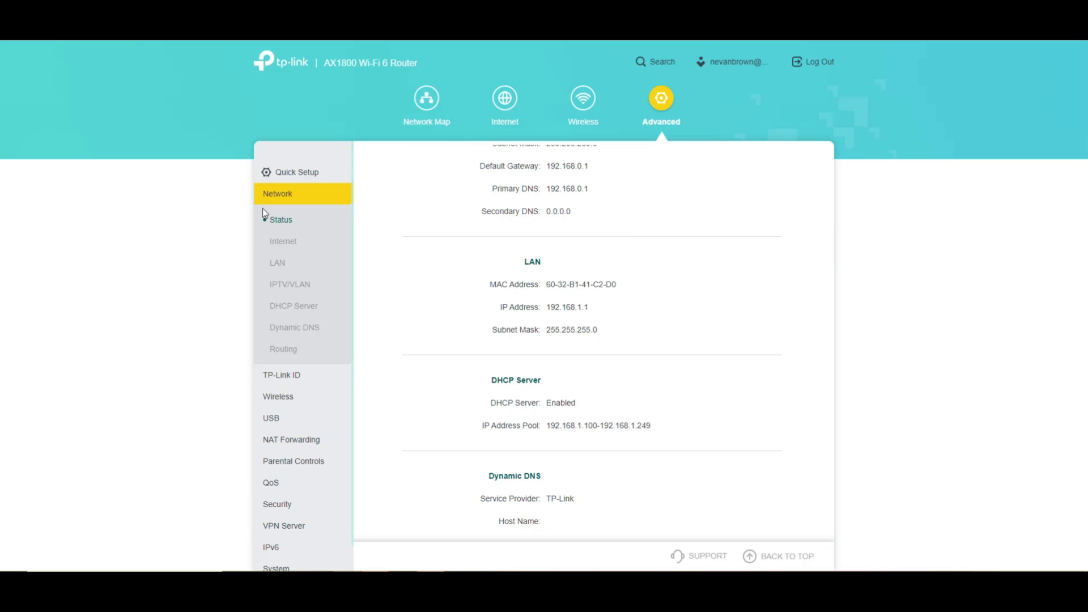
{"action": "left_click", "coordinate": [283, 221]}
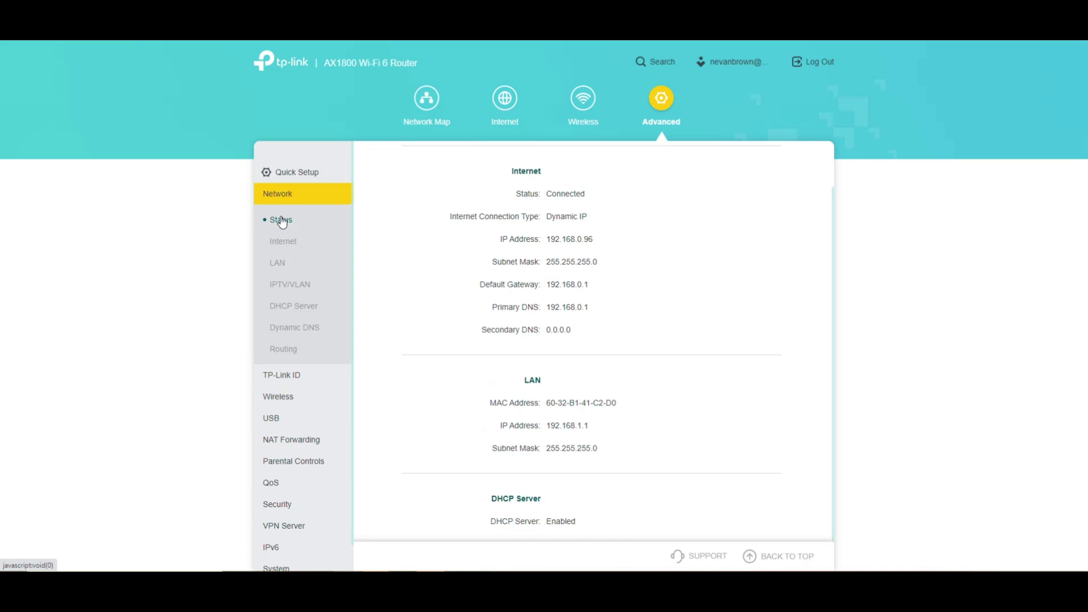
{"action": "left_click", "coordinate": [298, 268]}
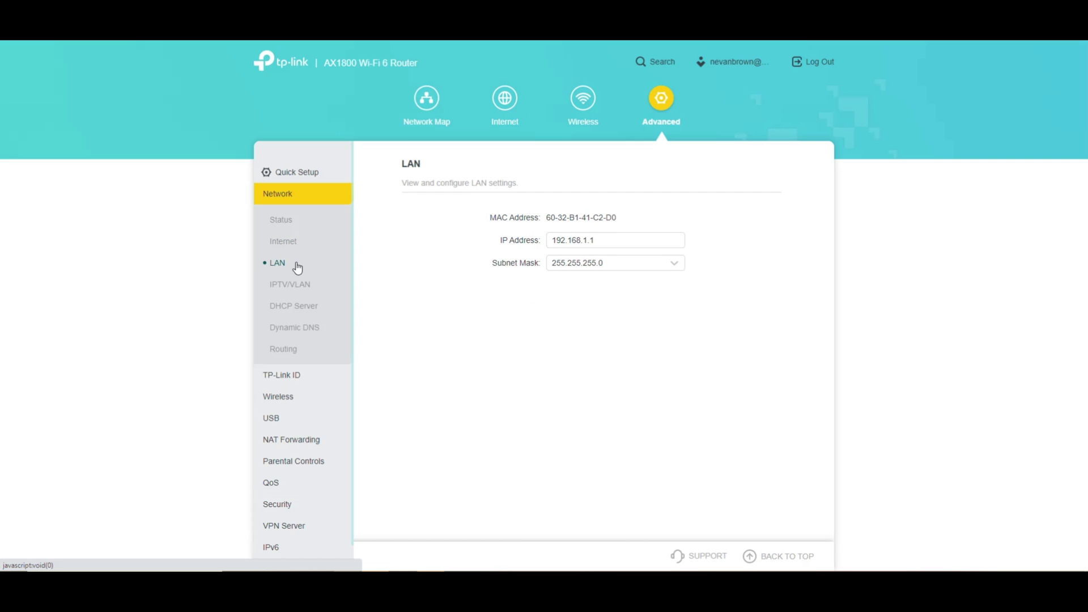
{"action": "left_click", "coordinate": [296, 286]}
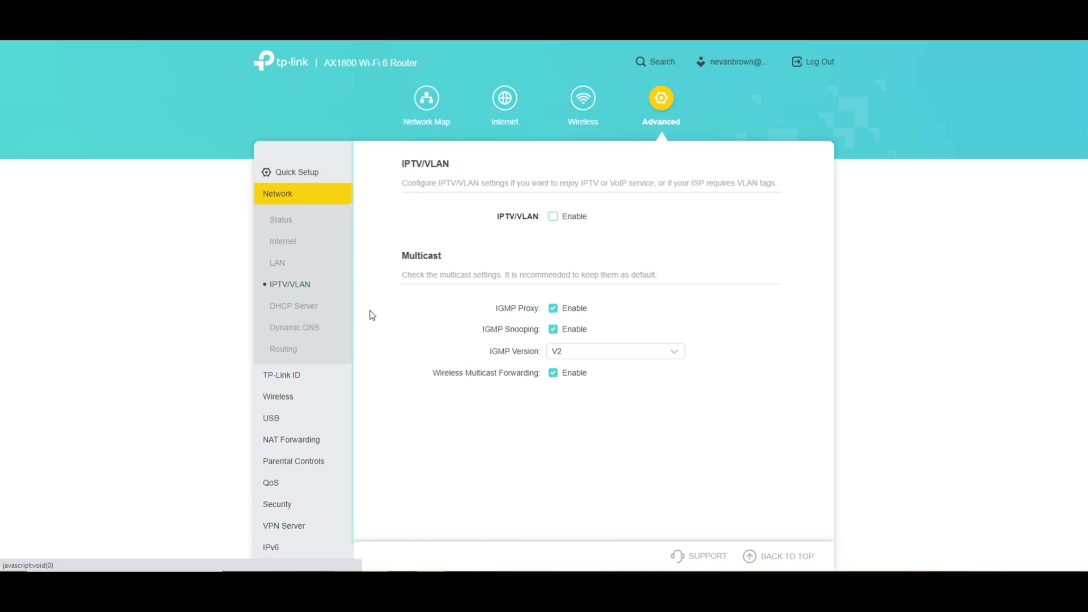
{"action": "left_click", "coordinate": [312, 315]}
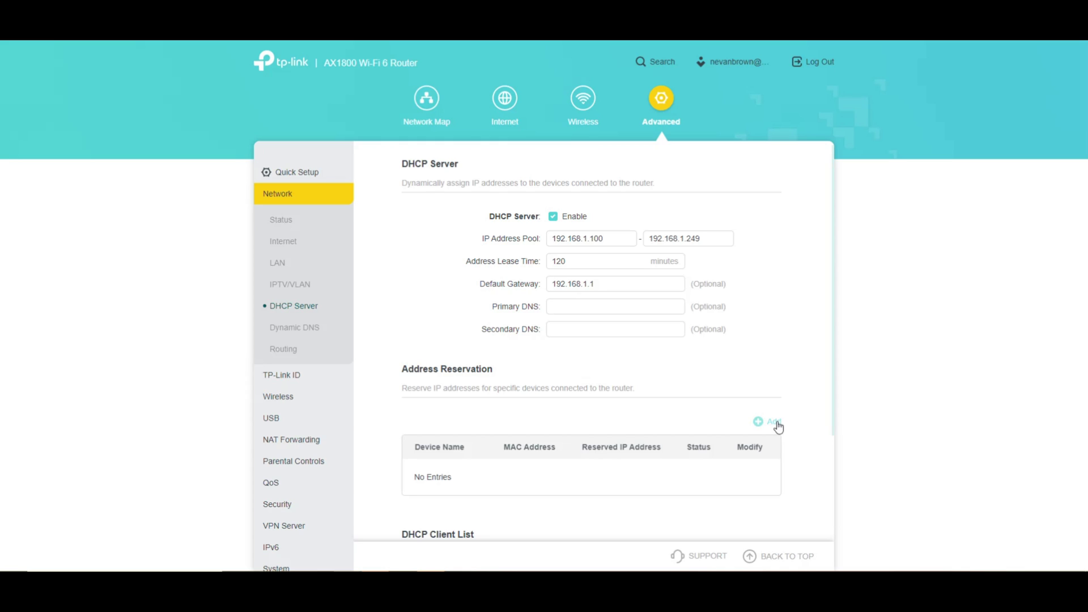
{"action": "scroll", "coordinate": [776, 341], "scroll_direction": "down", "scroll_amount": 3}
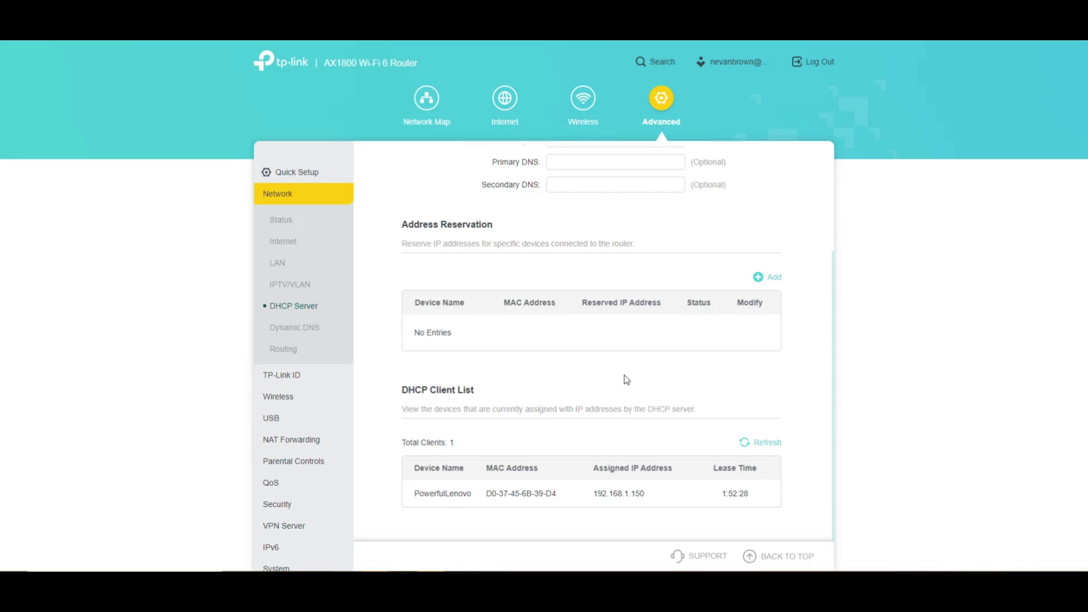
{"action": "left_click", "coordinate": [292, 334]}
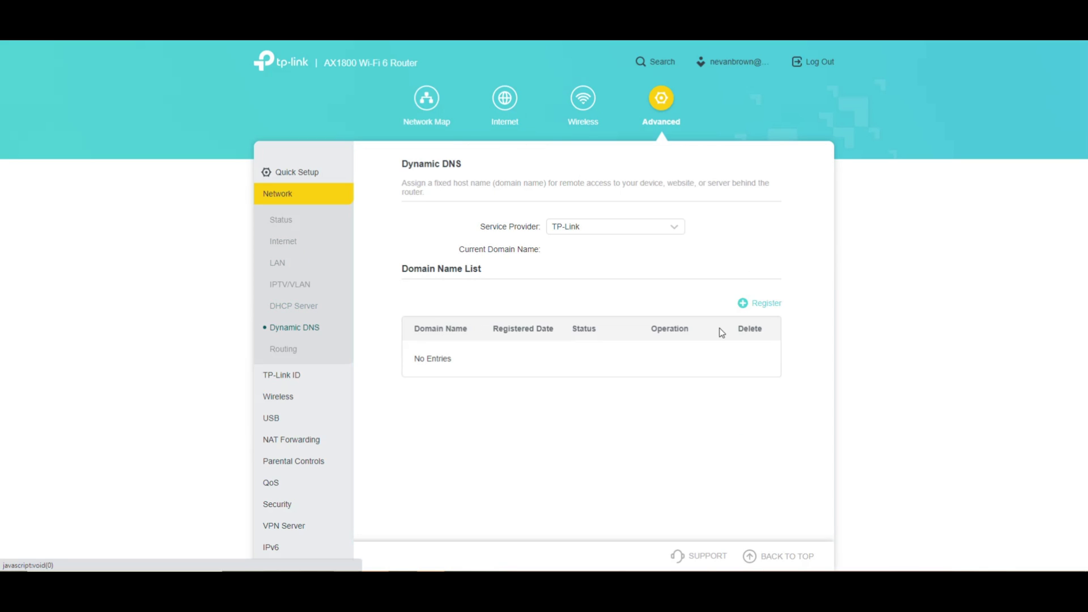
{"action": "left_click", "coordinate": [284, 350]}
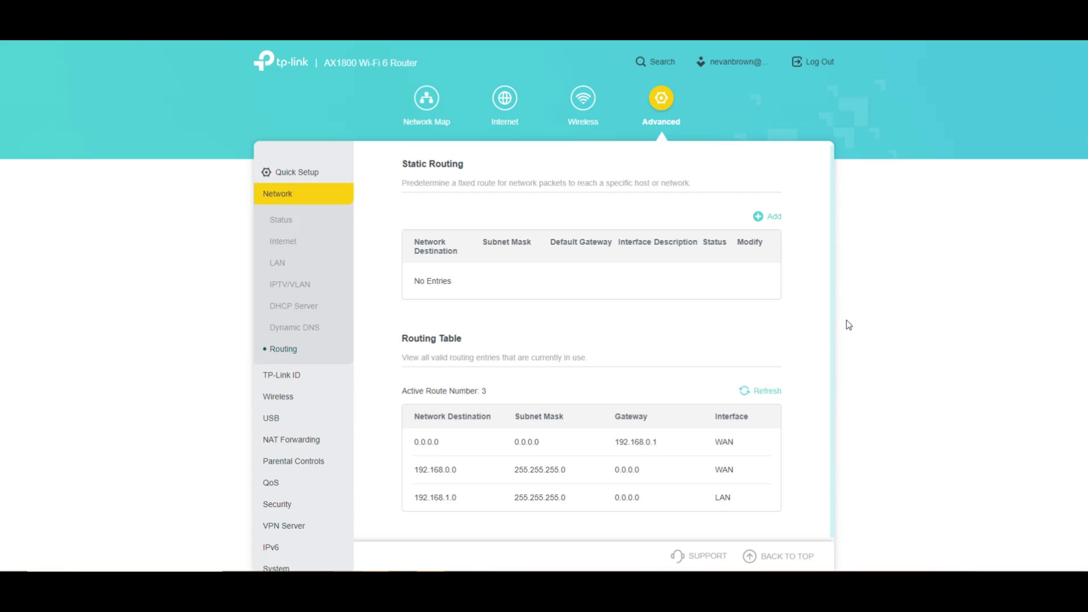
View the TP-Link ID, Wireless, USB Storage Device and Time Machine pages.
{"action": "left_click", "coordinate": [274, 376]}
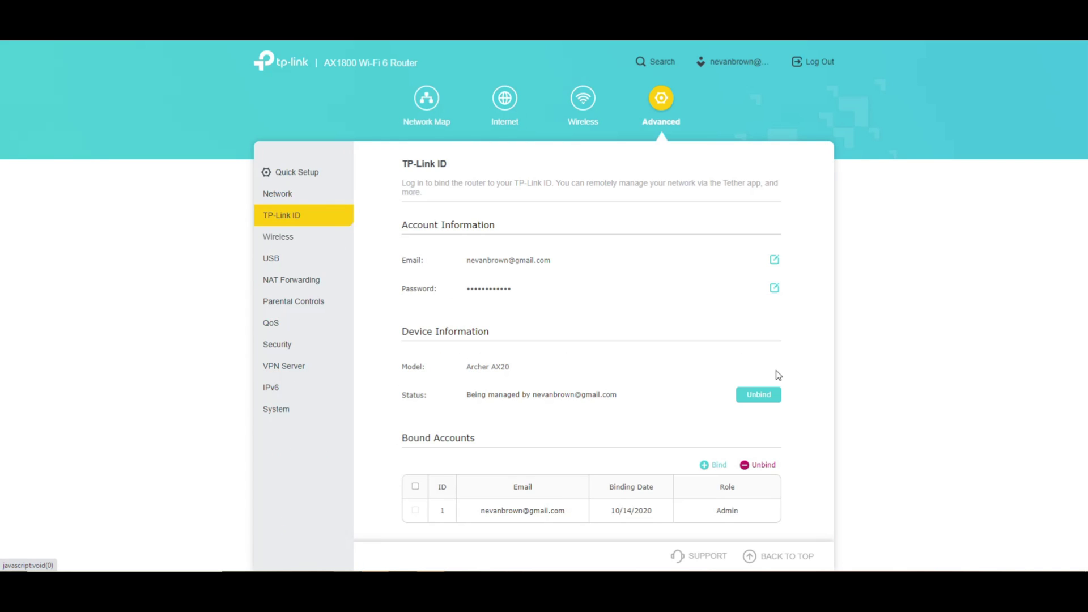
{"action": "scroll", "coordinate": [776, 374], "scroll_direction": "down", "scroll_amount": 1}
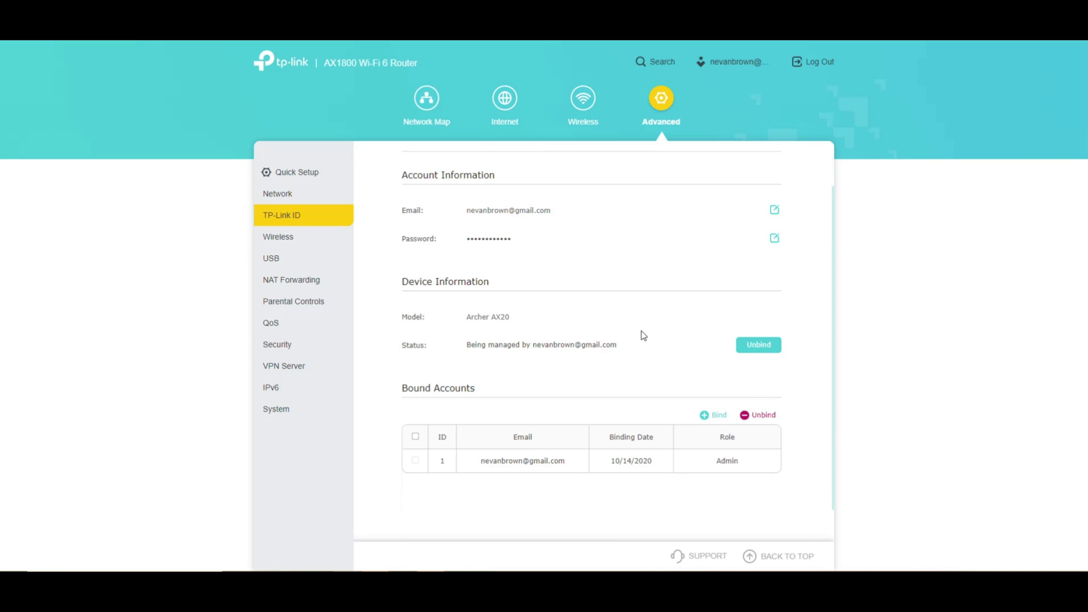
{"action": "left_click", "coordinate": [292, 245]}
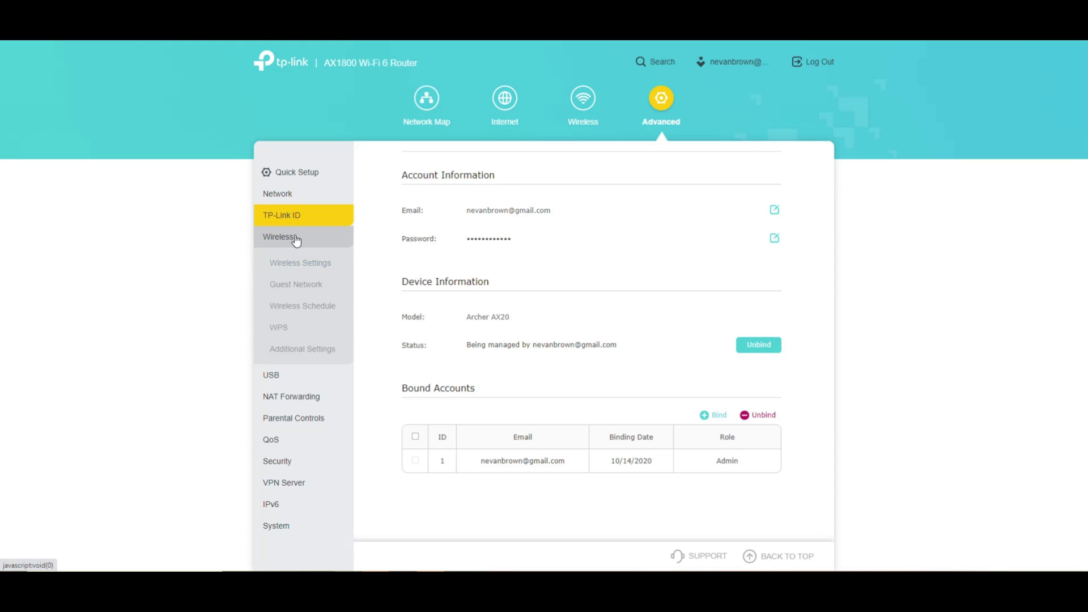
{"action": "left_click", "coordinate": [296, 380]}
{"action": "left_click", "coordinate": [290, 288]}
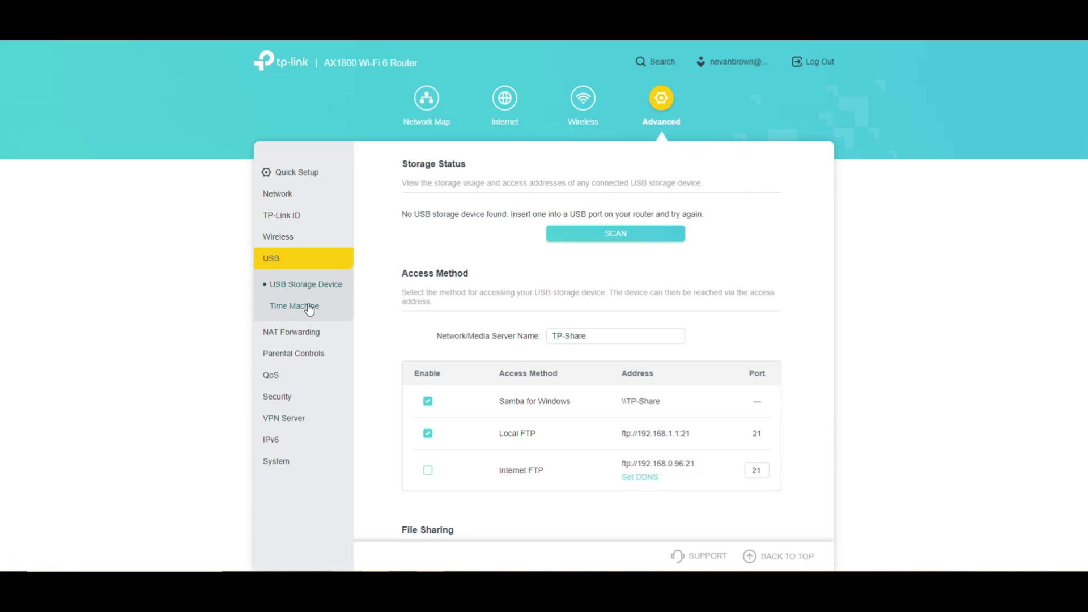
{"action": "left_click", "coordinate": [298, 311]}
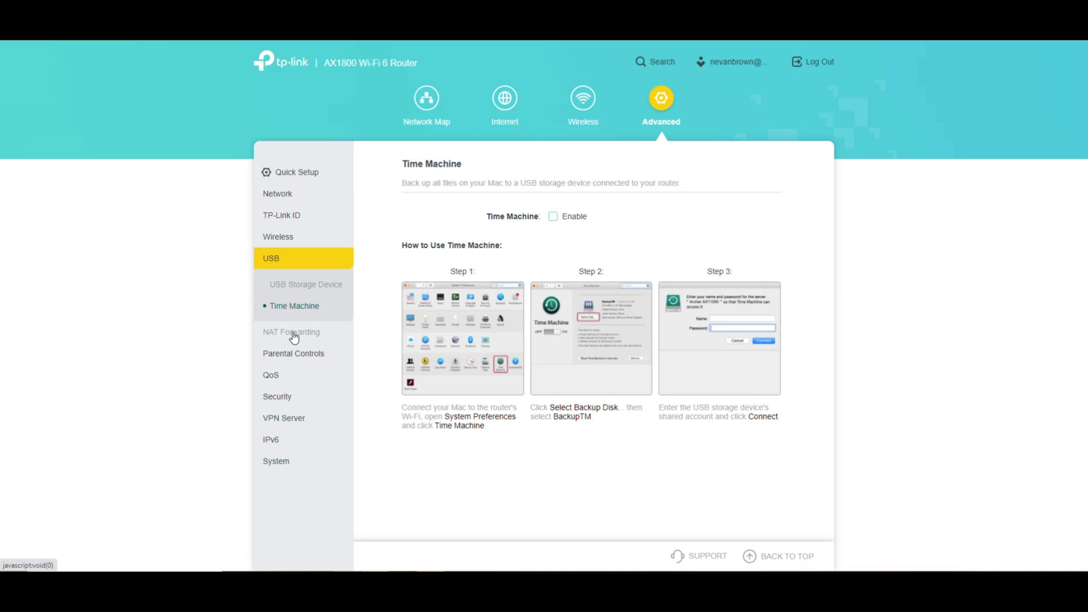
Browse NAT Forwarding's Port Forwarding, Port Triggering, UPnP and DMZ pages, then Parental Controls.
{"action": "left_click", "coordinate": [293, 333]}
{"action": "left_click", "coordinate": [295, 309]}
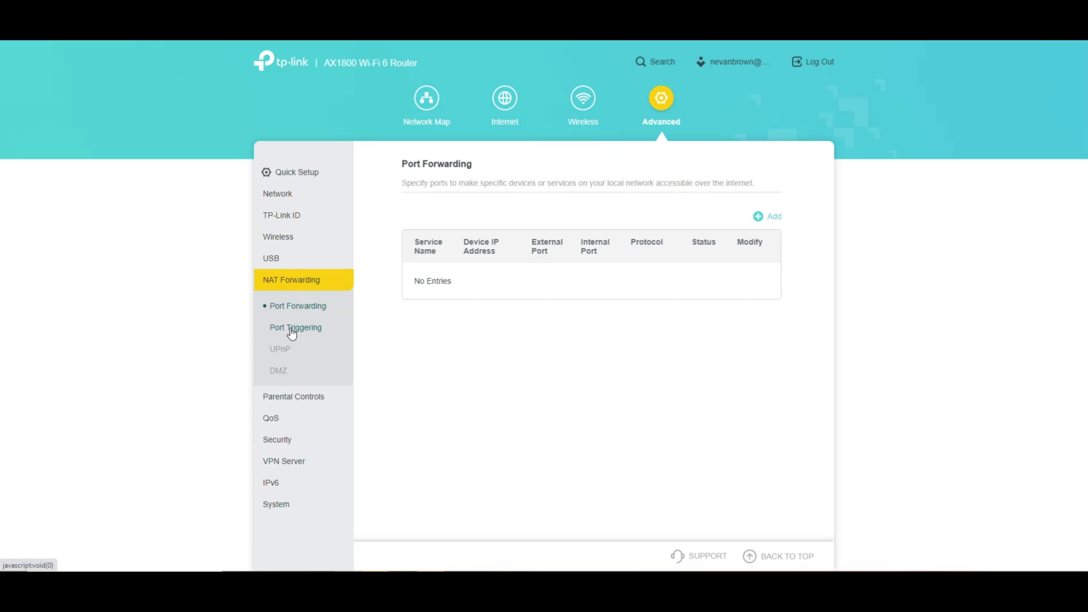
{"action": "left_click", "coordinate": [298, 330]}
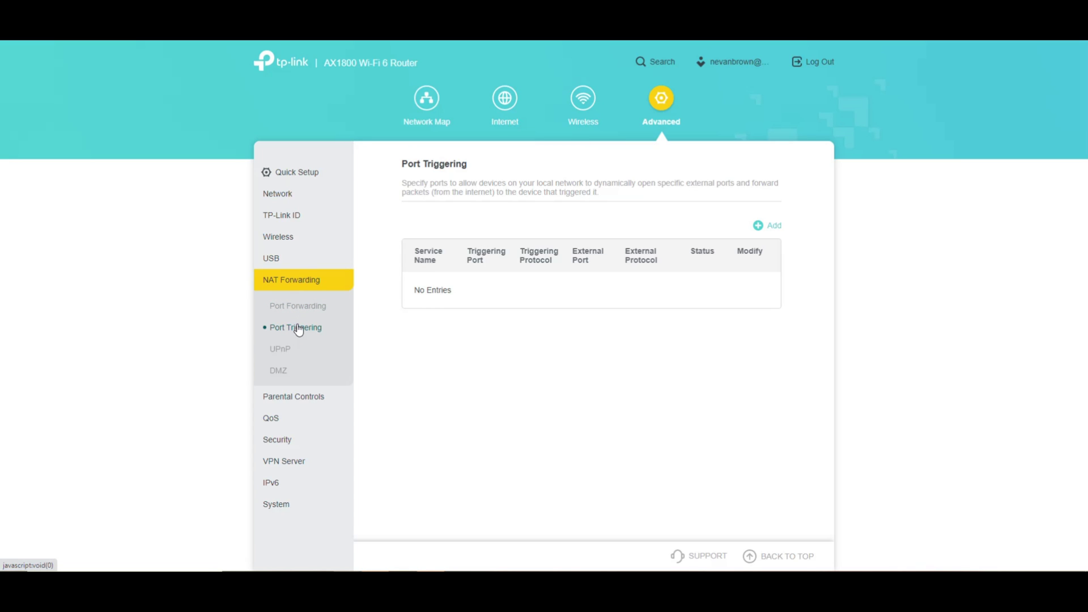
{"action": "left_click", "coordinate": [288, 355]}
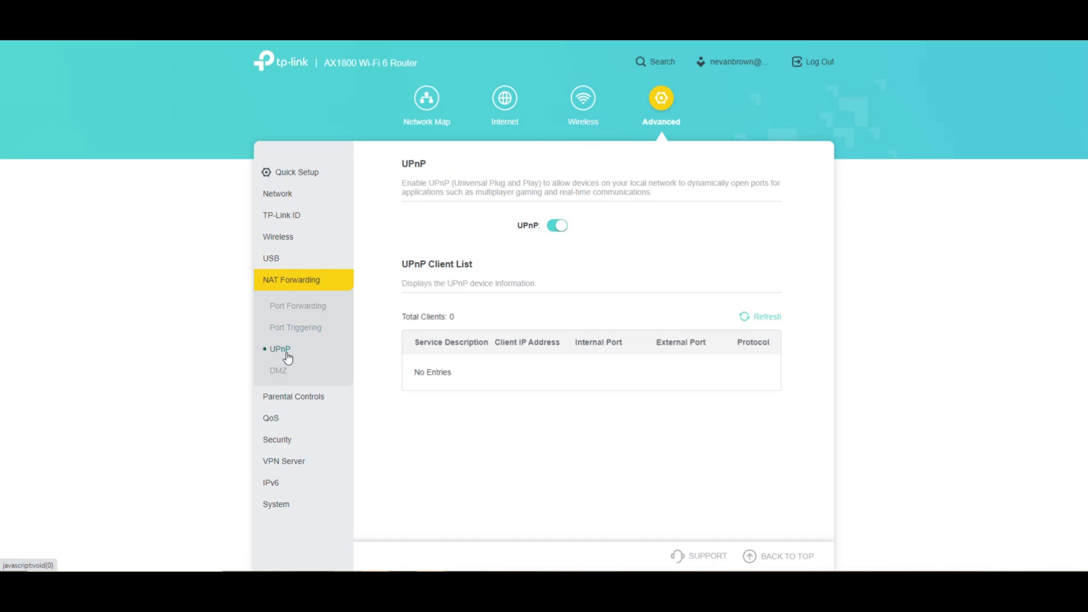
{"action": "left_click", "coordinate": [281, 371]}
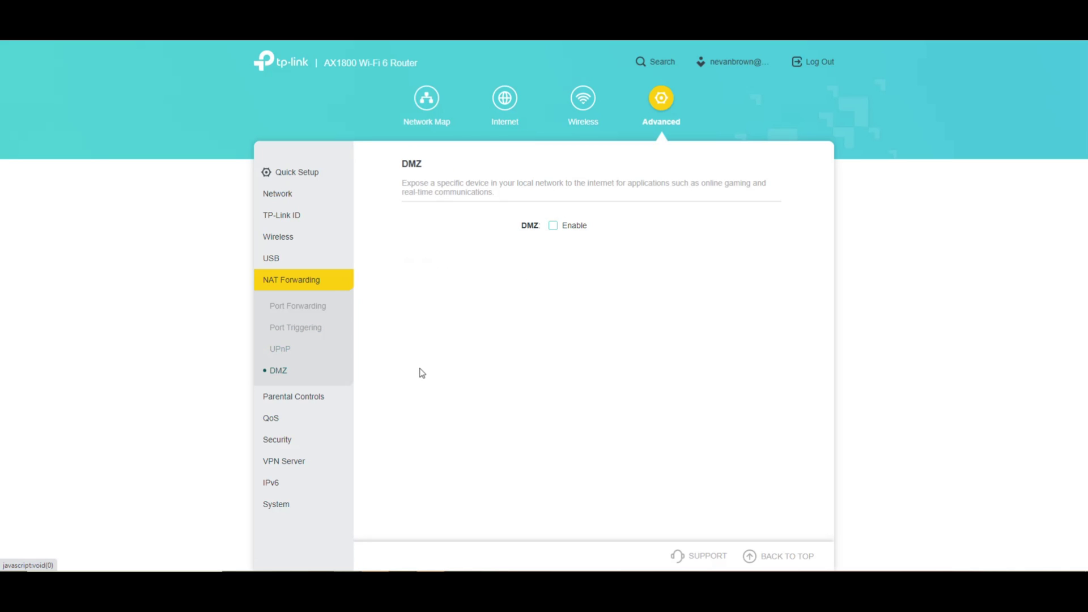
{"action": "left_click", "coordinate": [296, 400]}
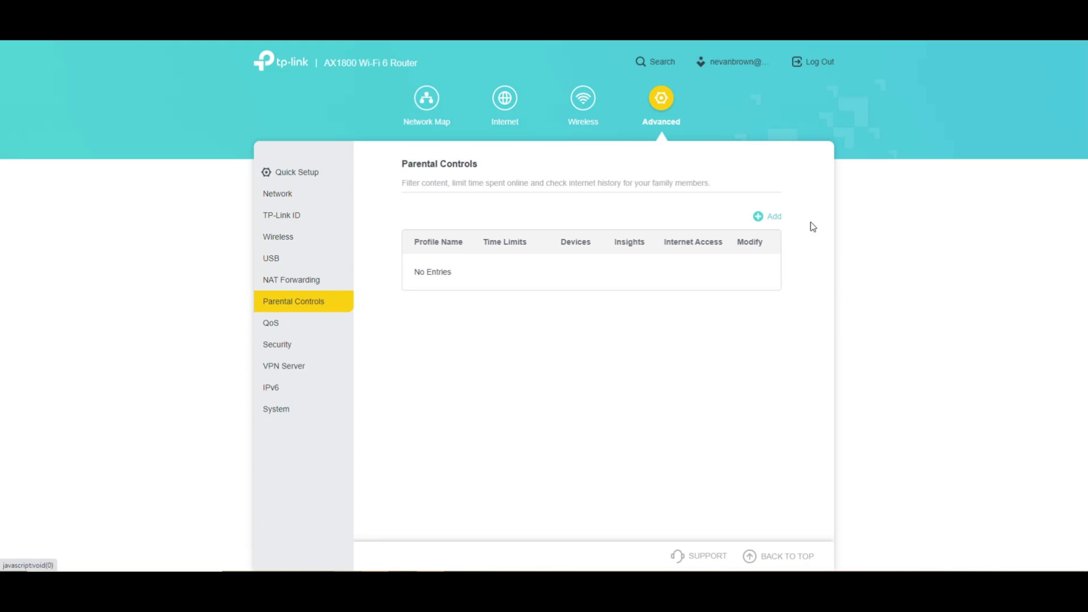
Cancel a new parental controls profile without adding PowerfulLenovo, then go to QoS Global Settings.
{"action": "left_click", "coordinate": [759, 216]}
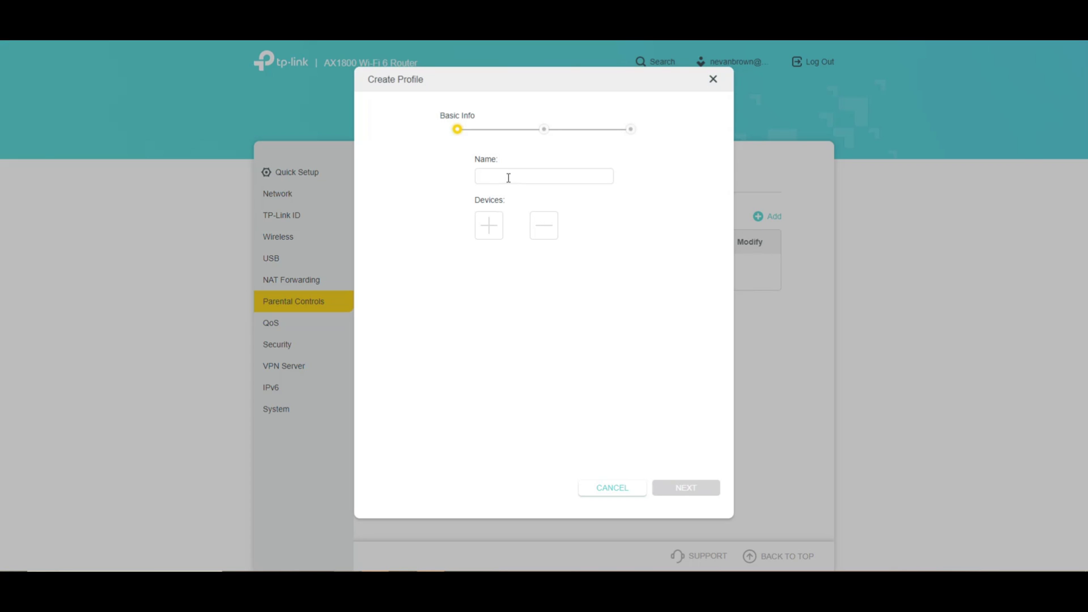
{"action": "left_click", "coordinate": [494, 227]}
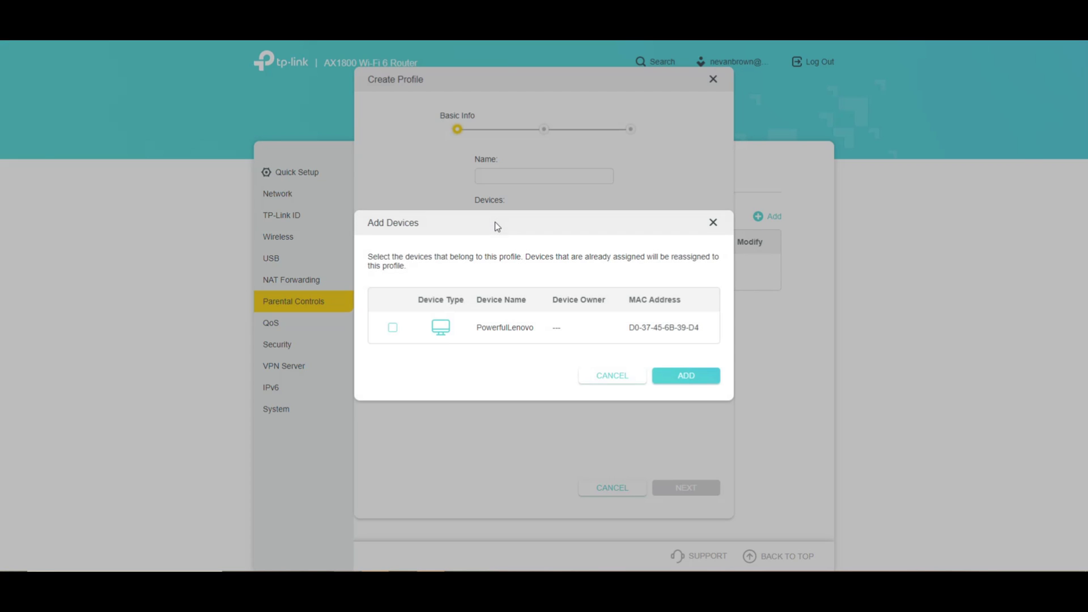
{"action": "left_click", "coordinate": [392, 328]}
{"action": "left_click", "coordinate": [713, 225]}
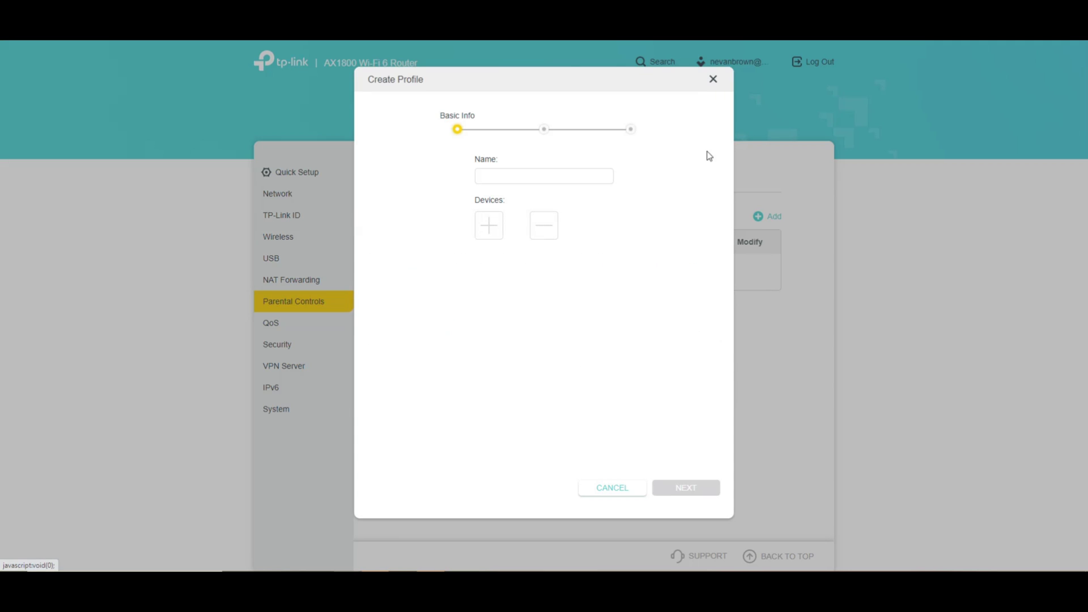
{"action": "left_click", "coordinate": [714, 81]}
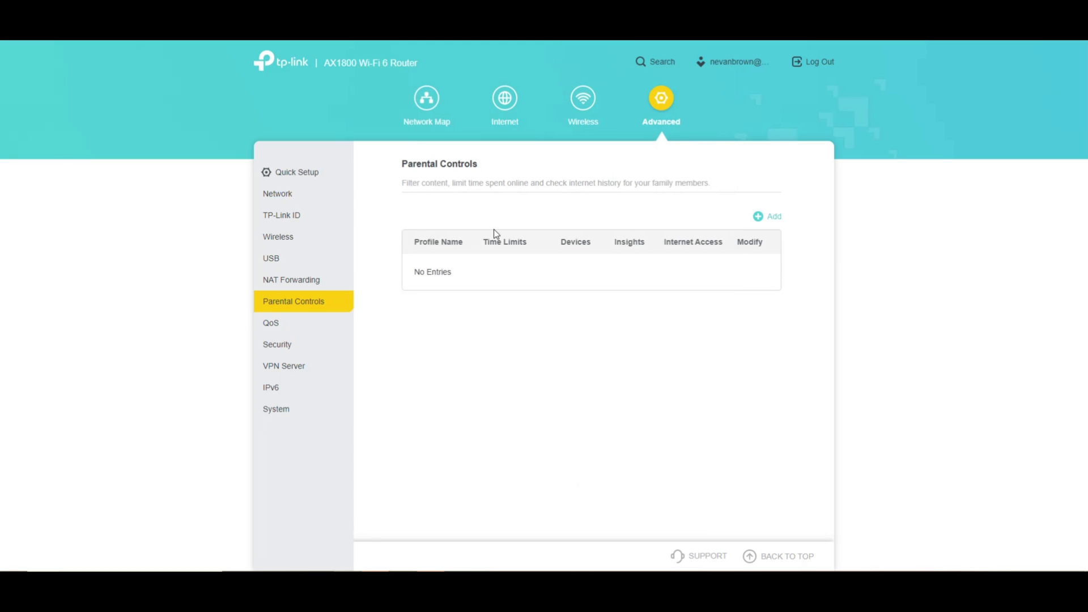
{"action": "left_click", "coordinate": [304, 331]}
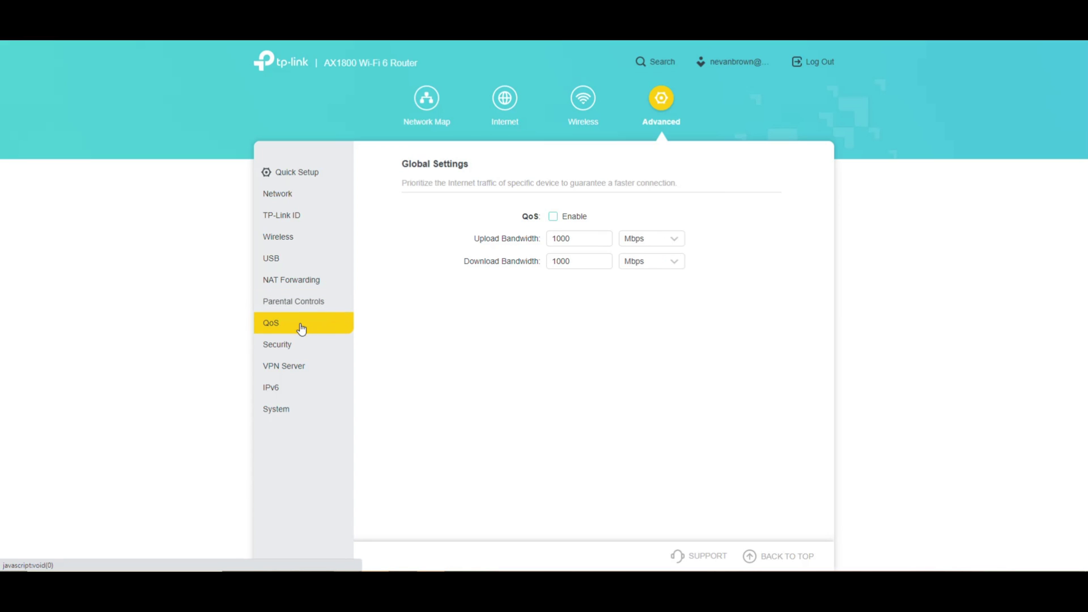
Select the 1000 Mbps value in the QoS Upload Bandwidth field.
{"action": "left_click", "coordinate": [577, 237]}
{"action": "double_click", "coordinate": [581, 238]}
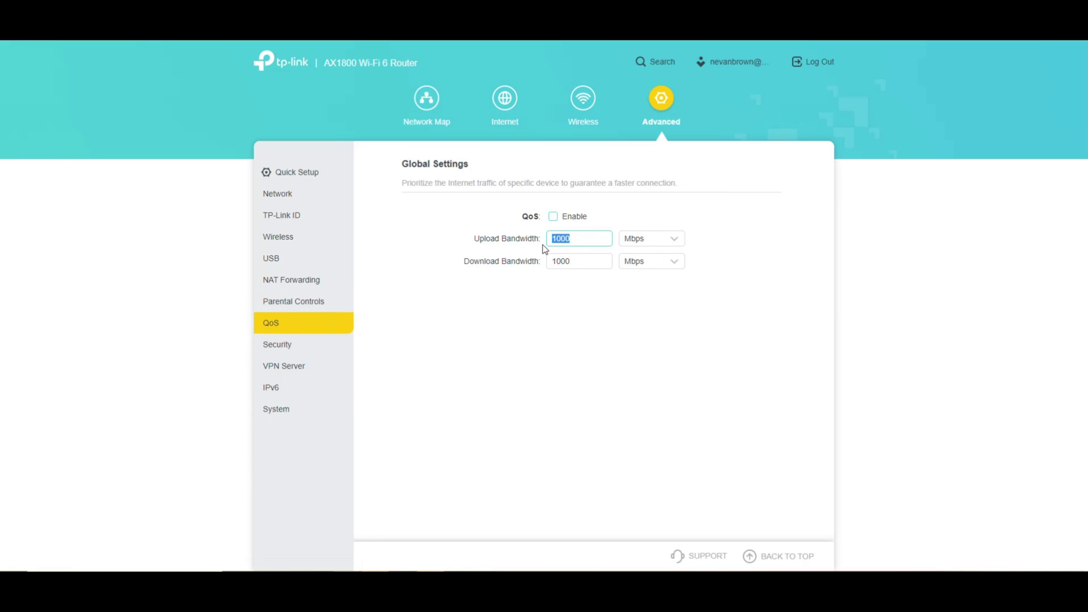
{"action": "left_click", "coordinate": [577, 238]}
Browse the Security pages: Firewall, Access Control, IP & MAC Binding and ALG.
{"action": "left_click", "coordinate": [277, 347]}
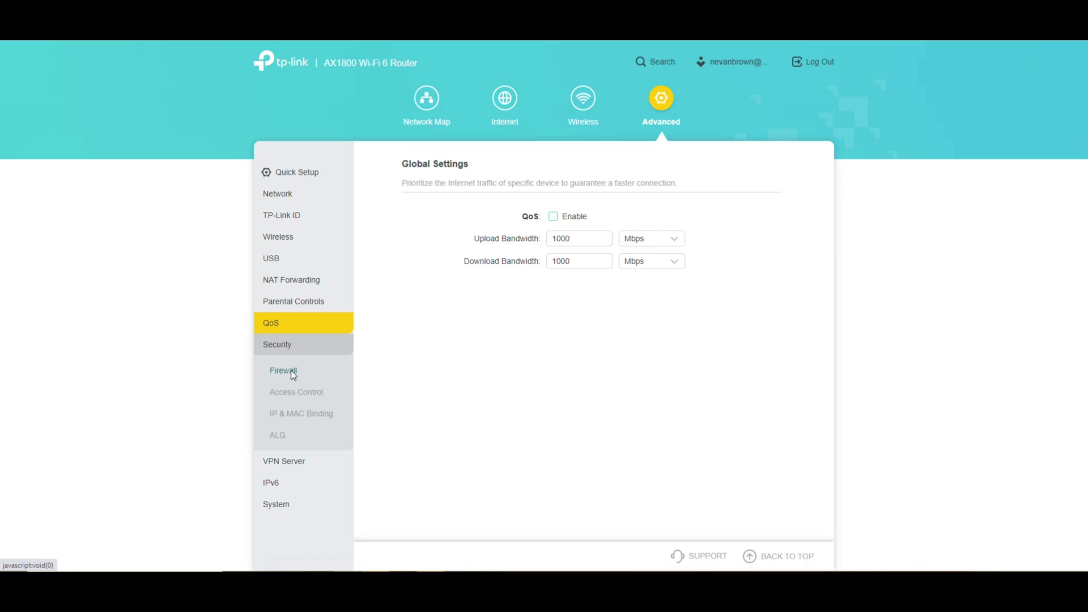
{"action": "left_click", "coordinate": [291, 371]}
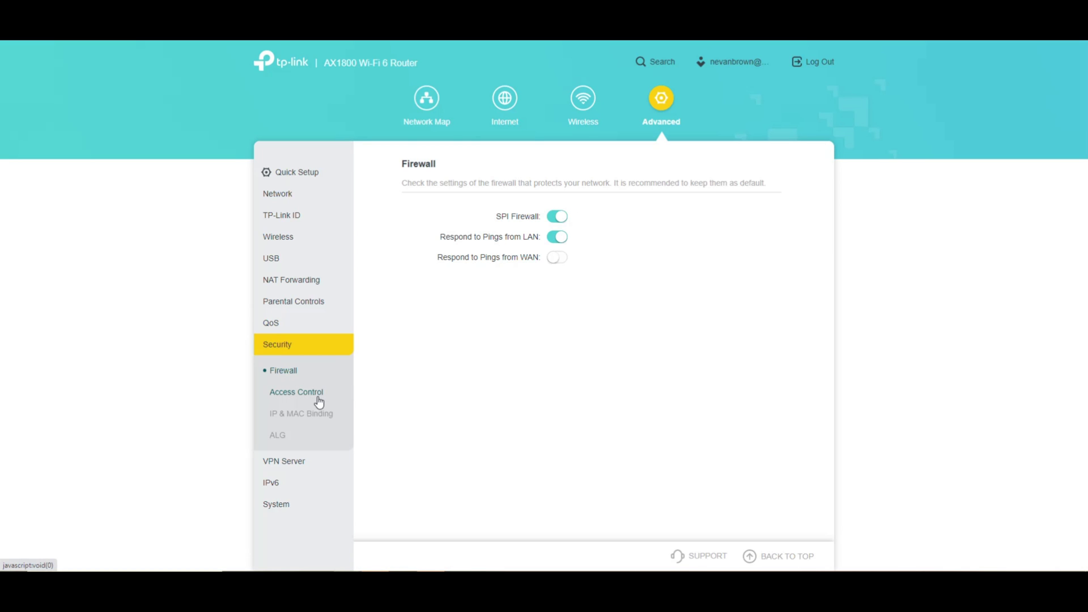
{"action": "left_click", "coordinate": [317, 395]}
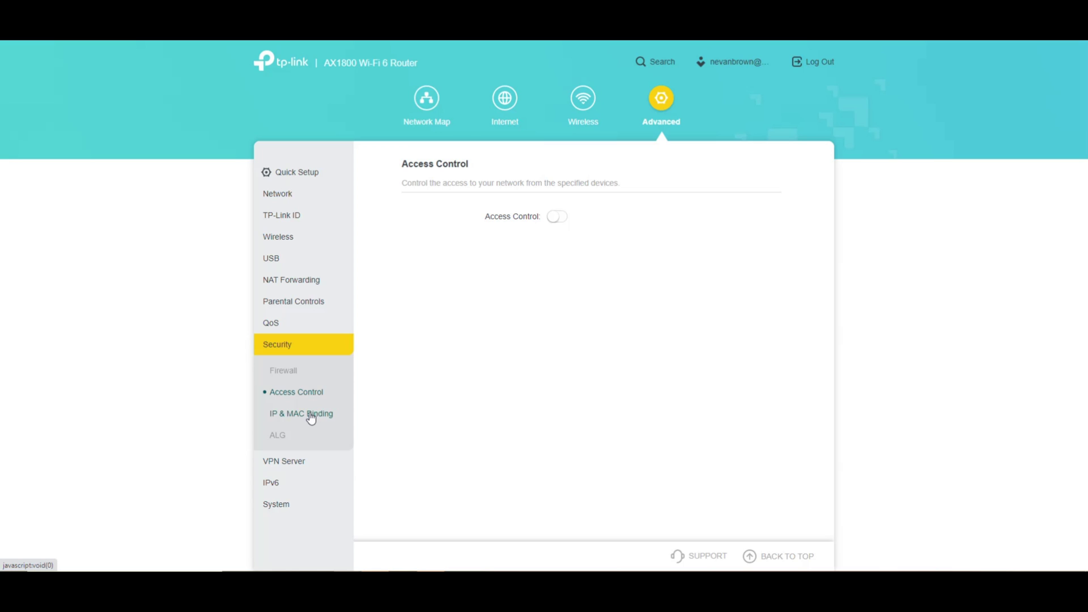
{"action": "left_click", "coordinate": [309, 413]}
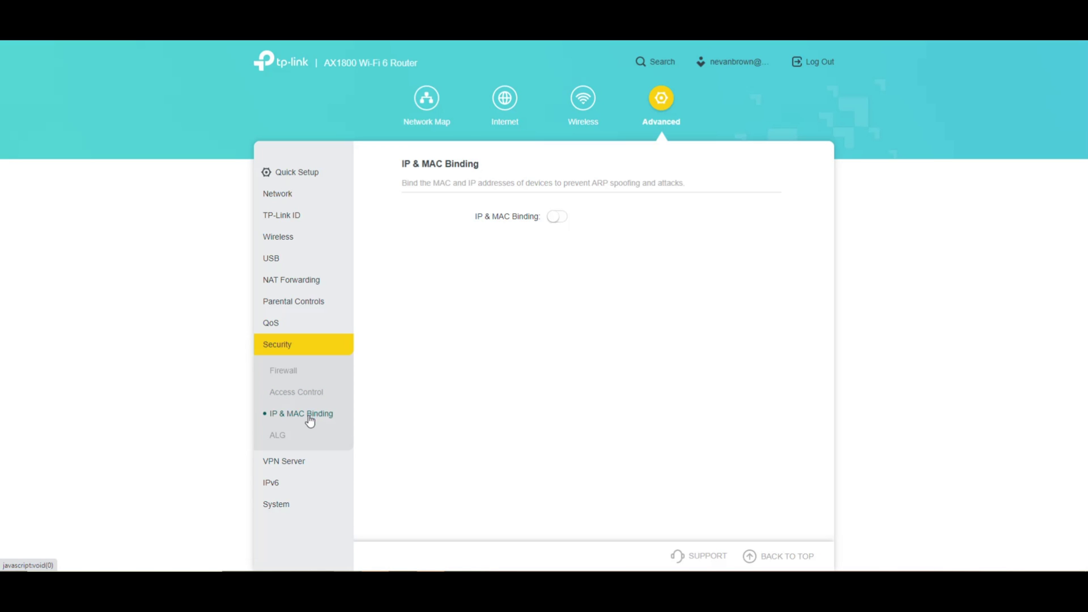
{"action": "left_click", "coordinate": [278, 439]}
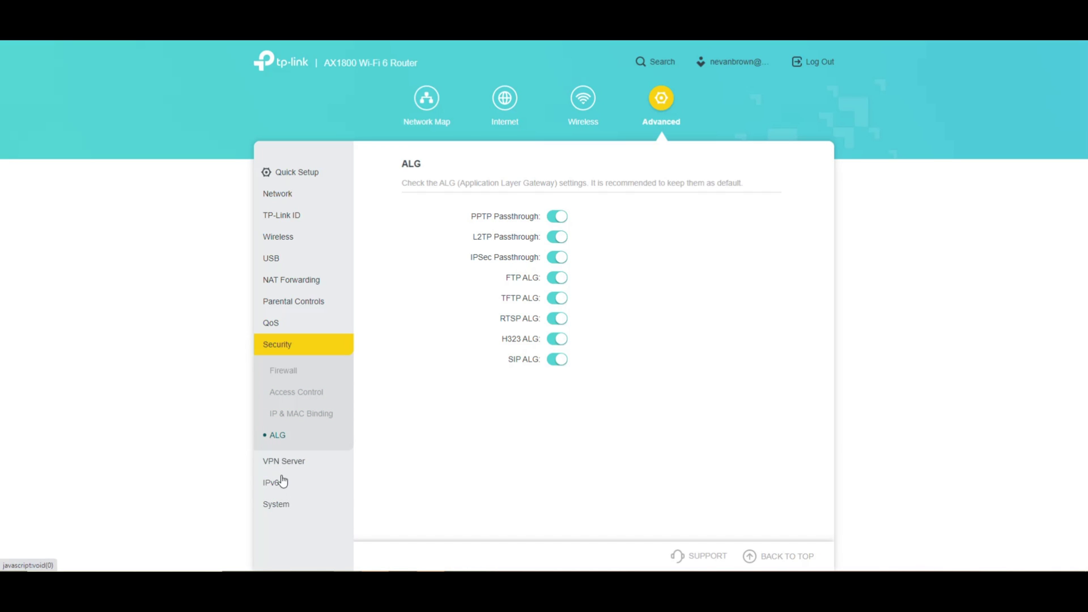
Review the VPN Server's OpenVPN, PPTP VPN and VPN Connections pages, then IPv6.
{"action": "left_click", "coordinate": [283, 461]}
{"action": "left_click", "coordinate": [295, 394]}
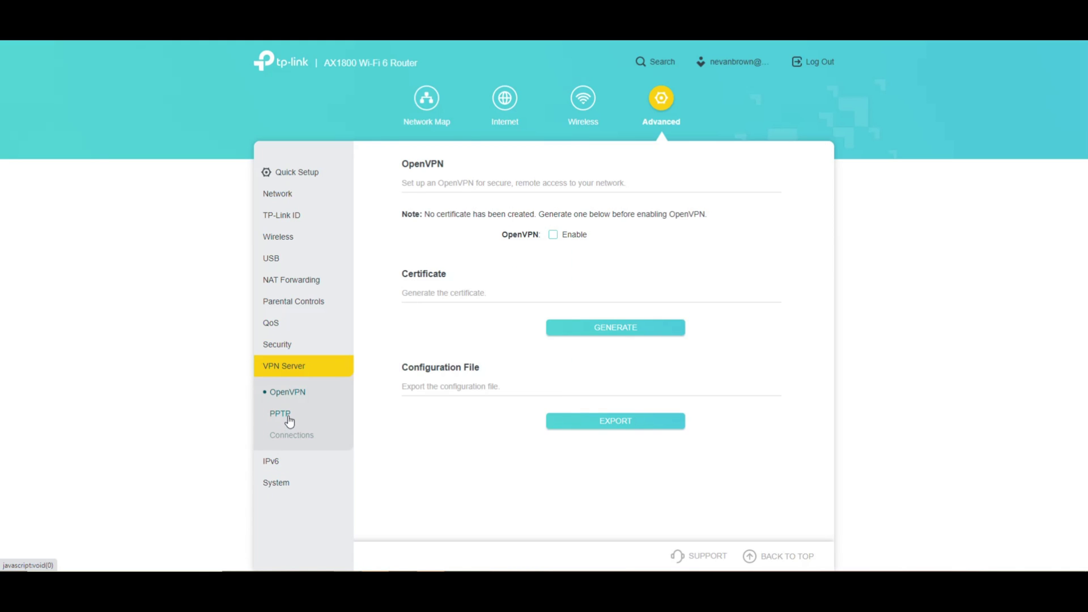
{"action": "left_click", "coordinate": [287, 418]}
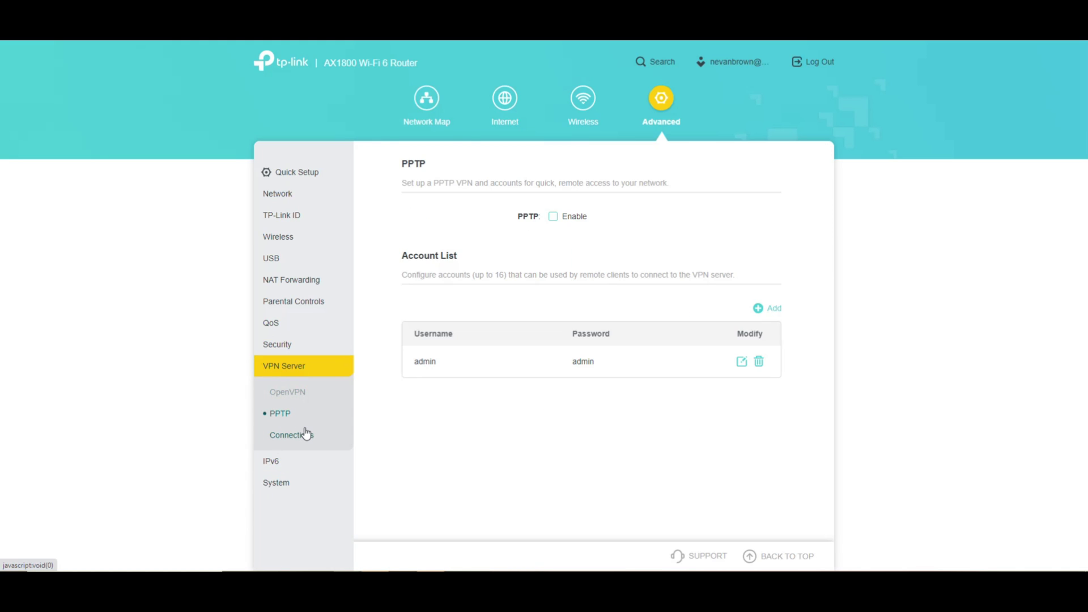
{"action": "left_click", "coordinate": [291, 441]}
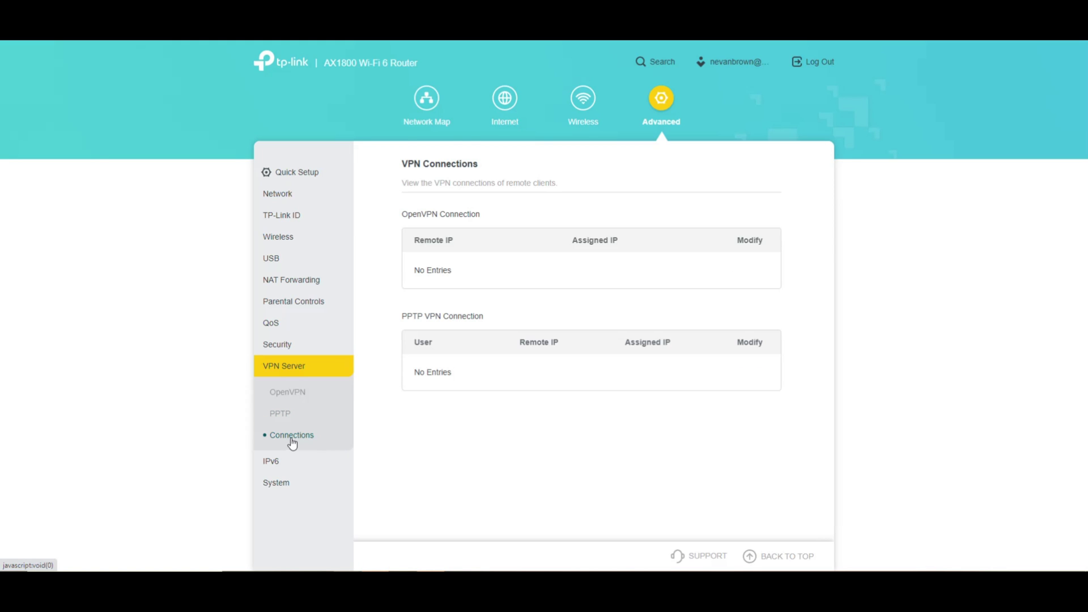
{"action": "left_click", "coordinate": [273, 465]}
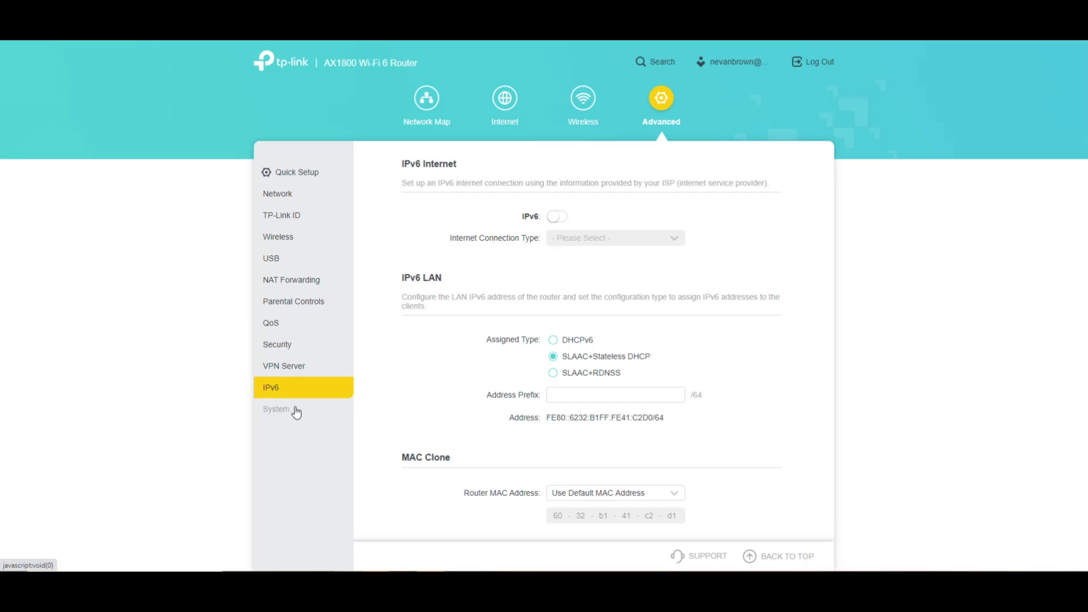
Open the System Firmware Upgrade page and check online for newer firmware.
{"action": "left_click", "coordinate": [293, 412]}
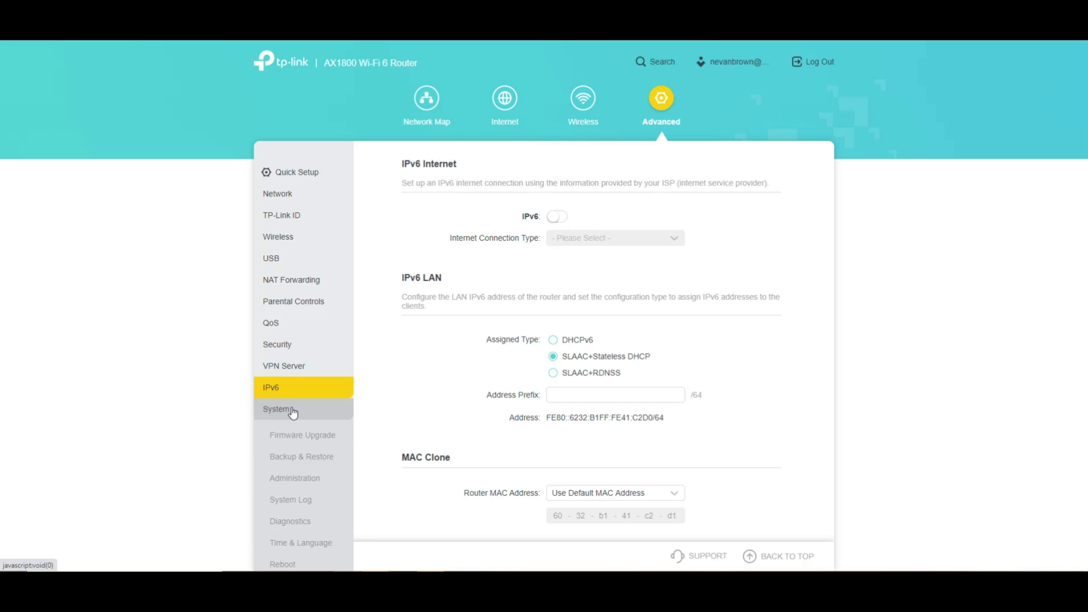
{"action": "scroll", "coordinate": [293, 412], "scroll_direction": "down", "scroll_amount": 1}
{"action": "left_click", "coordinate": [301, 379]}
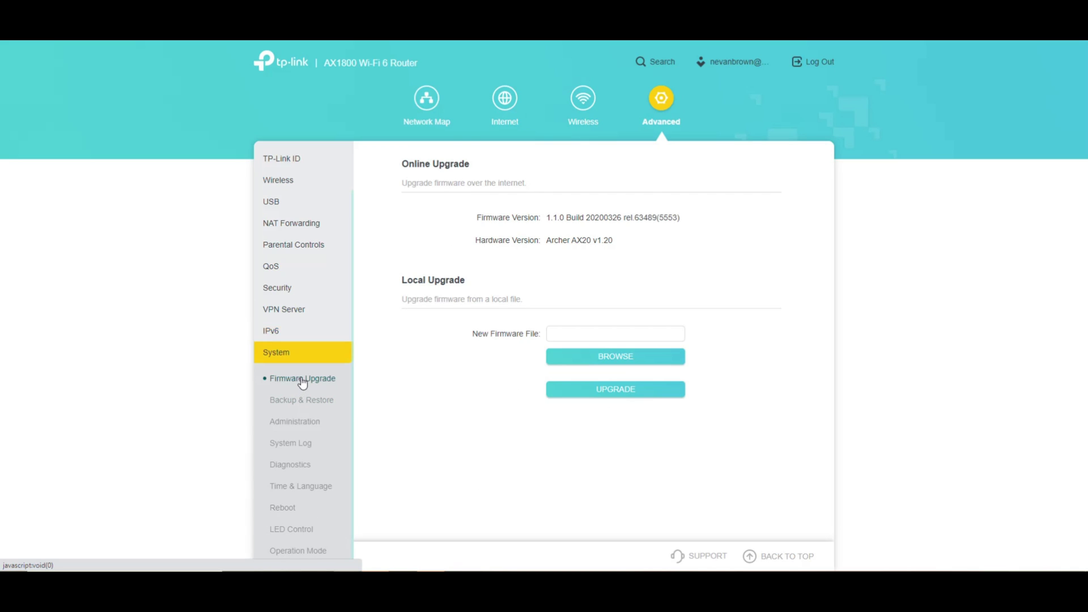
{"action": "left_click", "coordinate": [606, 272]}
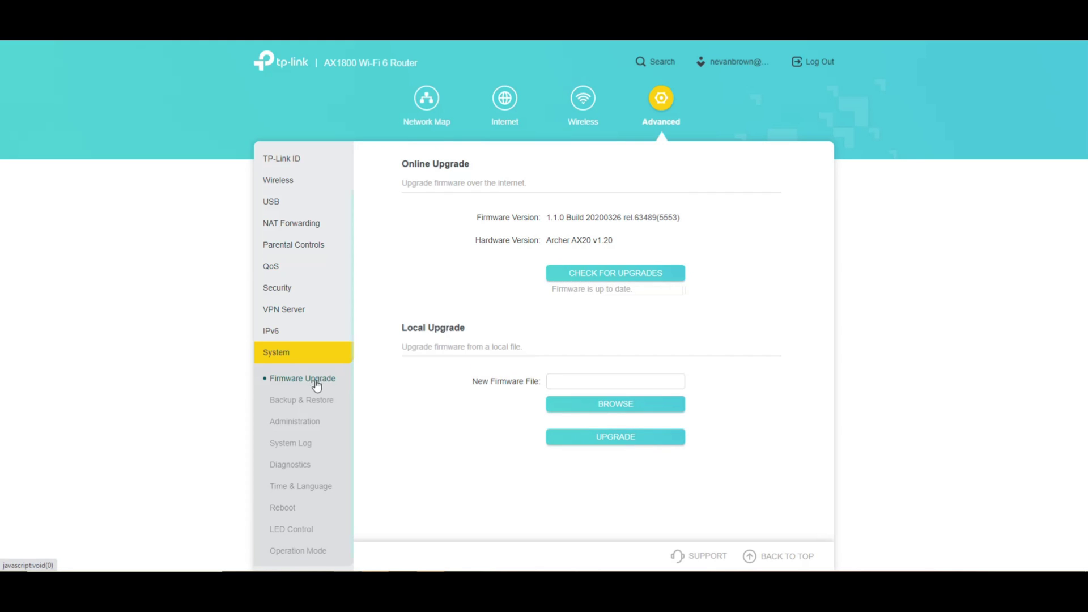
Browse the Backup & Restore and Administration pages.
{"action": "left_click", "coordinate": [305, 407]}
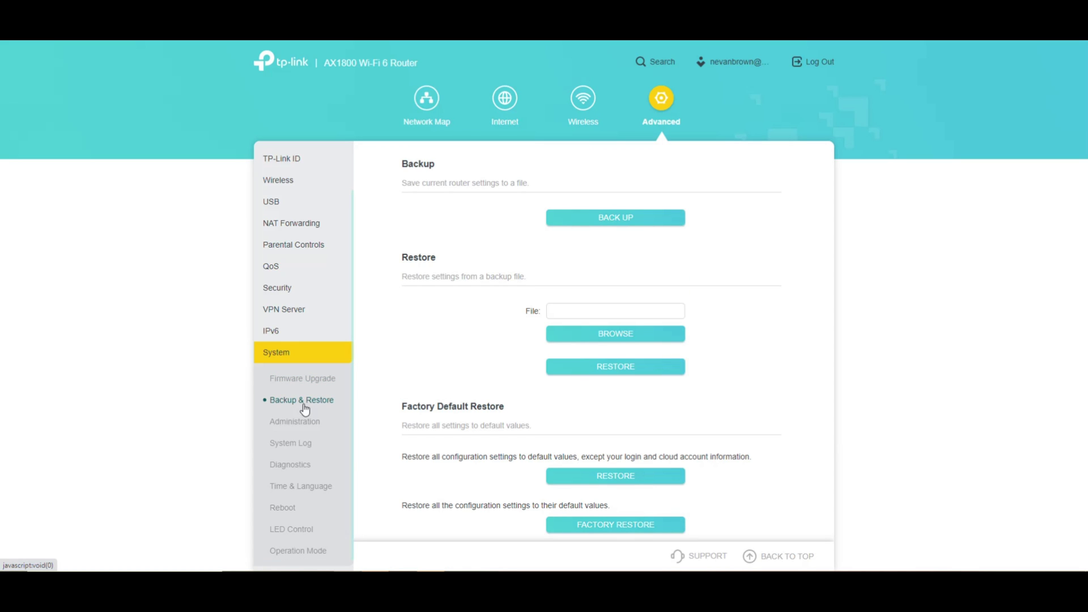
{"action": "scroll", "coordinate": [440, 340], "scroll_direction": "down", "scroll_amount": 1}
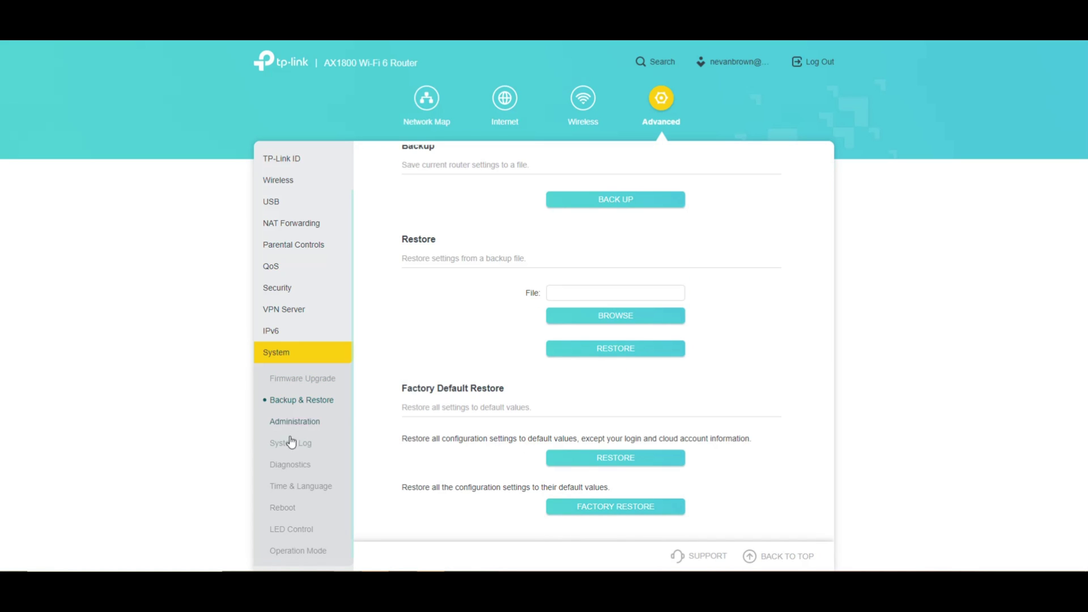
{"action": "left_click", "coordinate": [301, 420]}
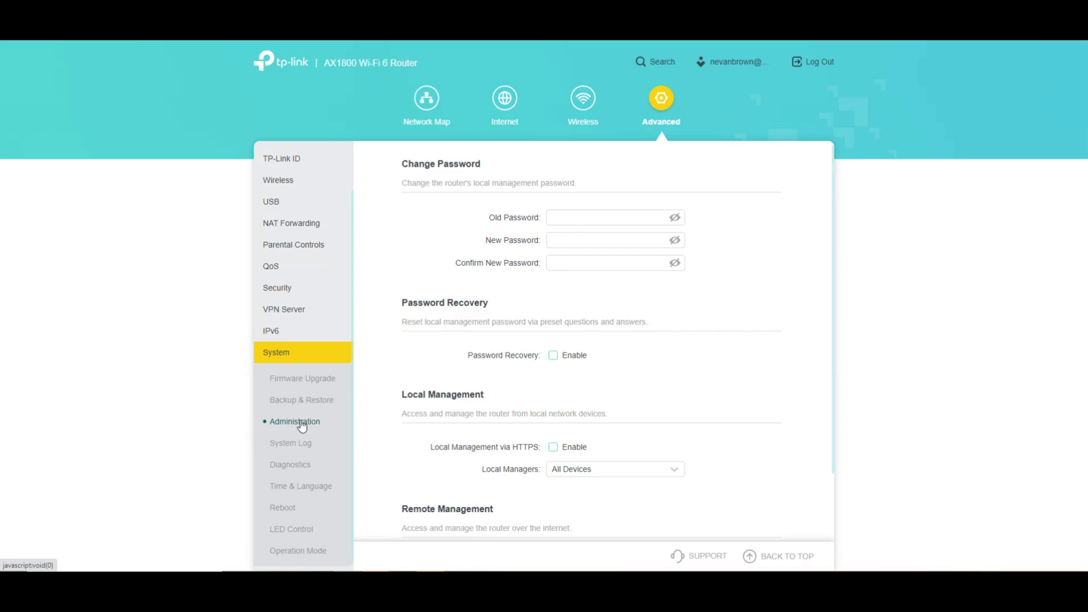
{"action": "scroll", "coordinate": [302, 424], "scroll_direction": "down", "scroll_amount": 1}
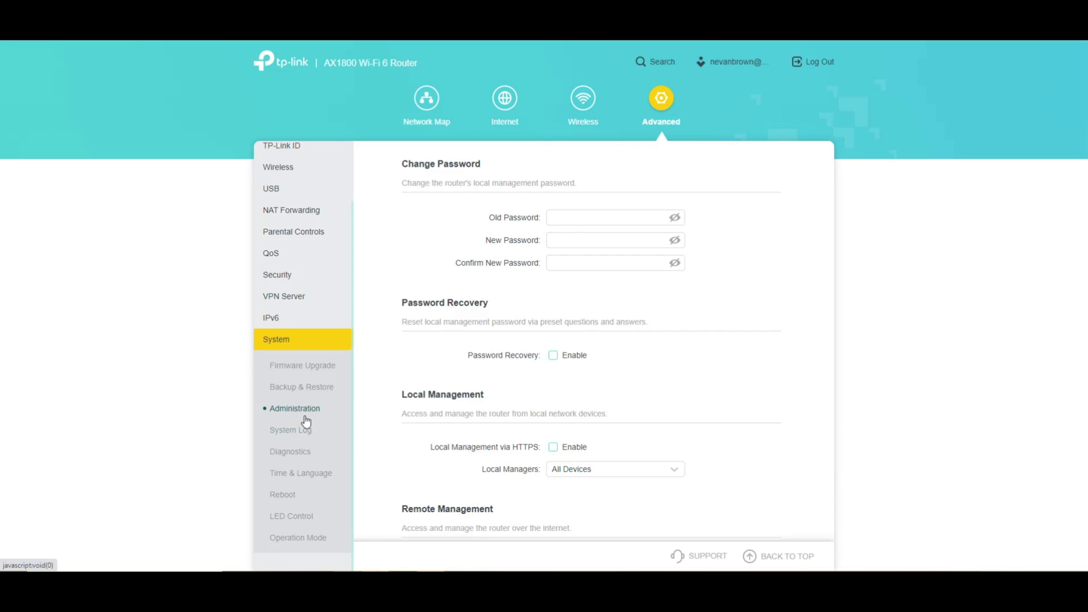
View the system log and diagnostics, select log entries, then go to Time & Language.
{"action": "left_click", "coordinate": [302, 429]}
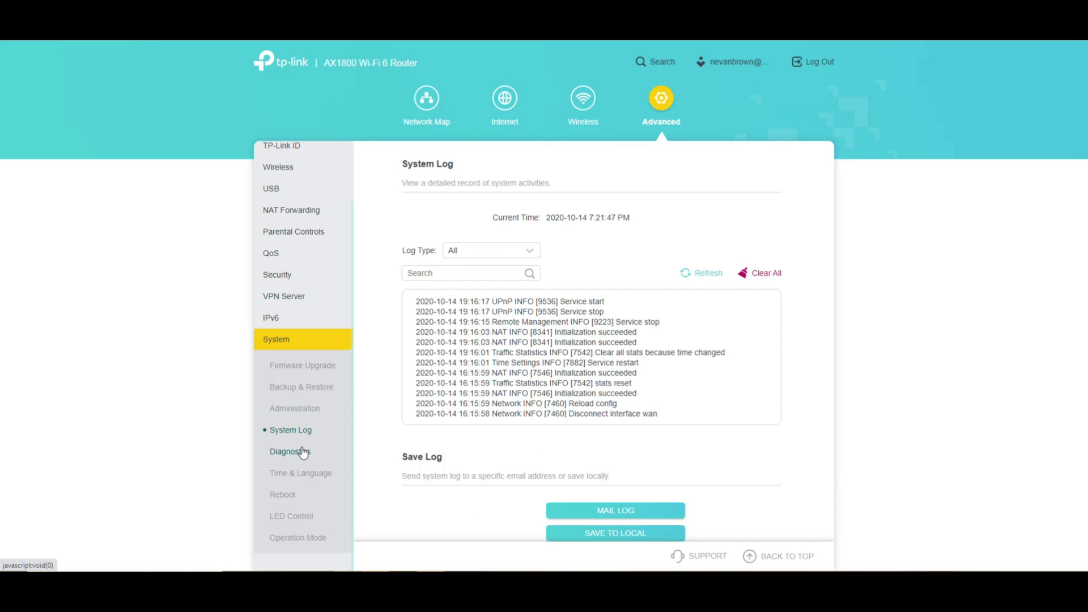
{"action": "left_click", "coordinate": [302, 452]}
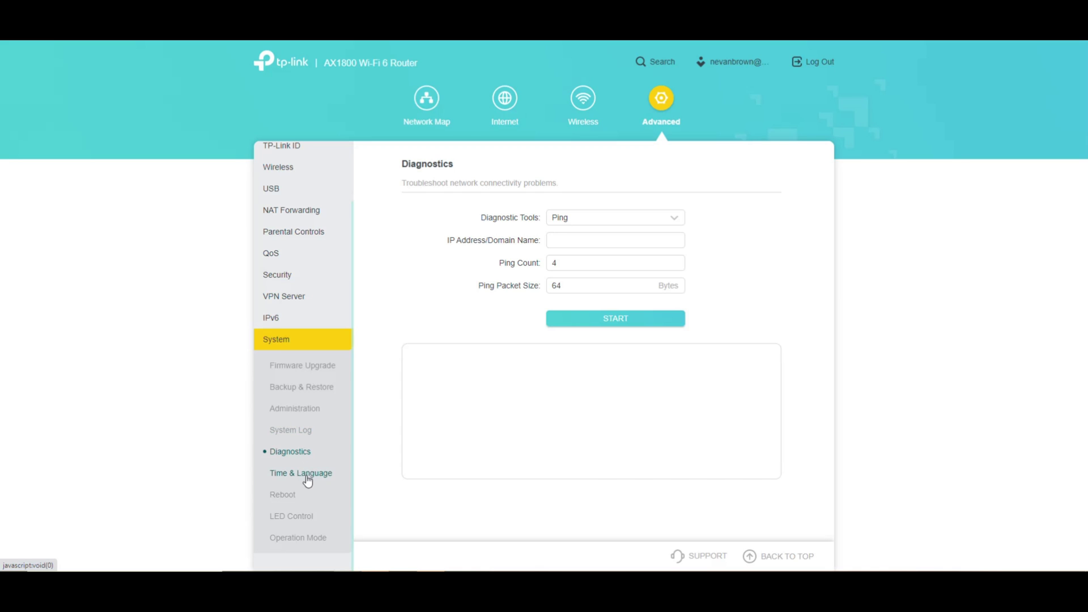
{"action": "left_click", "coordinate": [301, 432]}
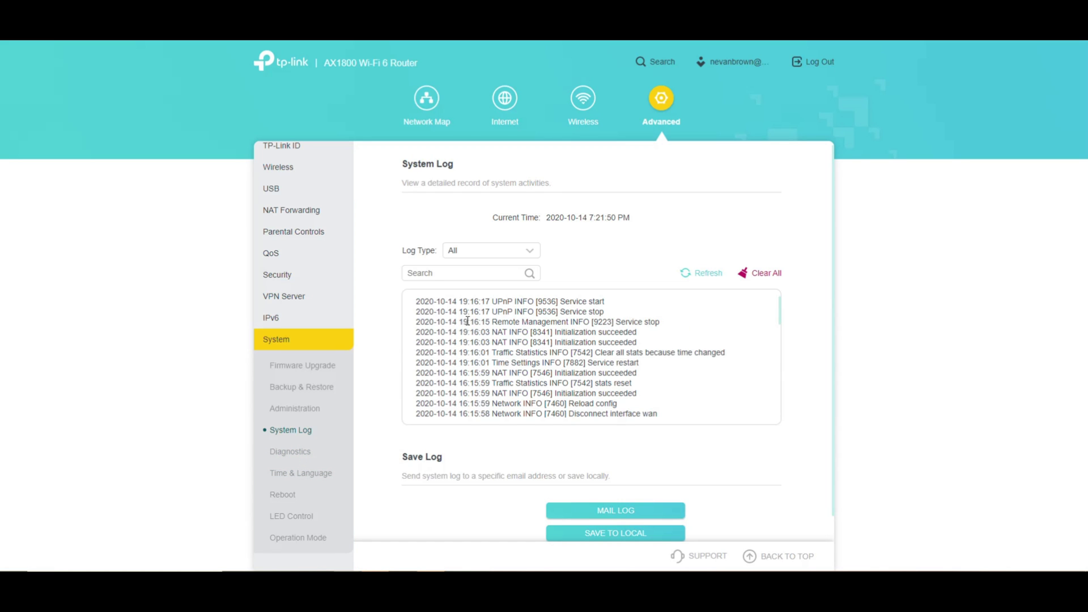
{"action": "left_click_drag", "start_coordinate": [463, 321], "coordinate": [680, 415]}
{"action": "left_click", "coordinate": [298, 474]}
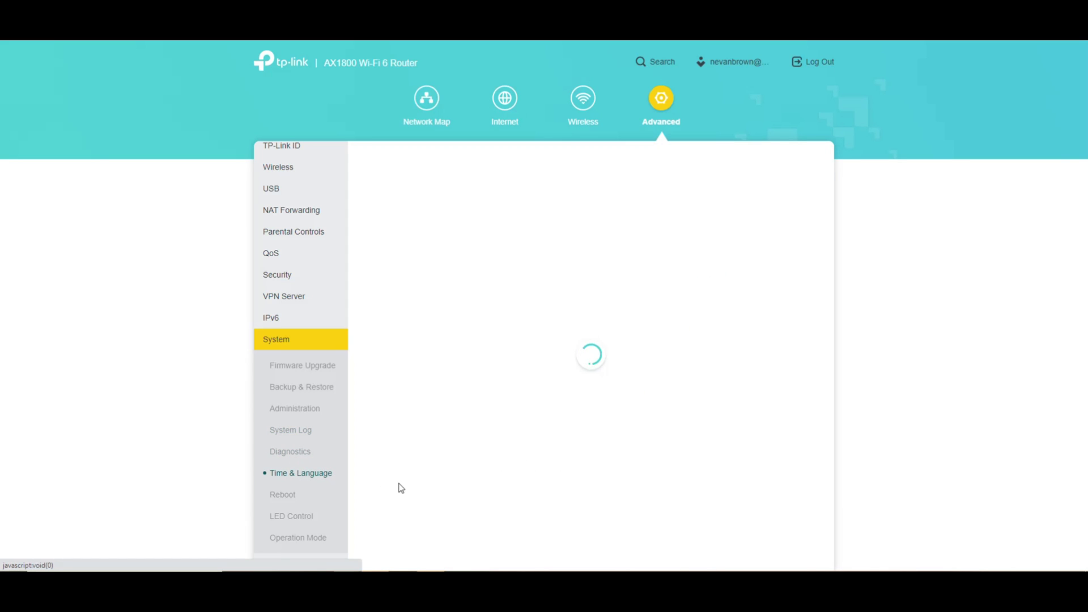
Browse the System Reboot, LED Control and Operation Mode pages.
{"action": "left_click", "coordinate": [282, 496]}
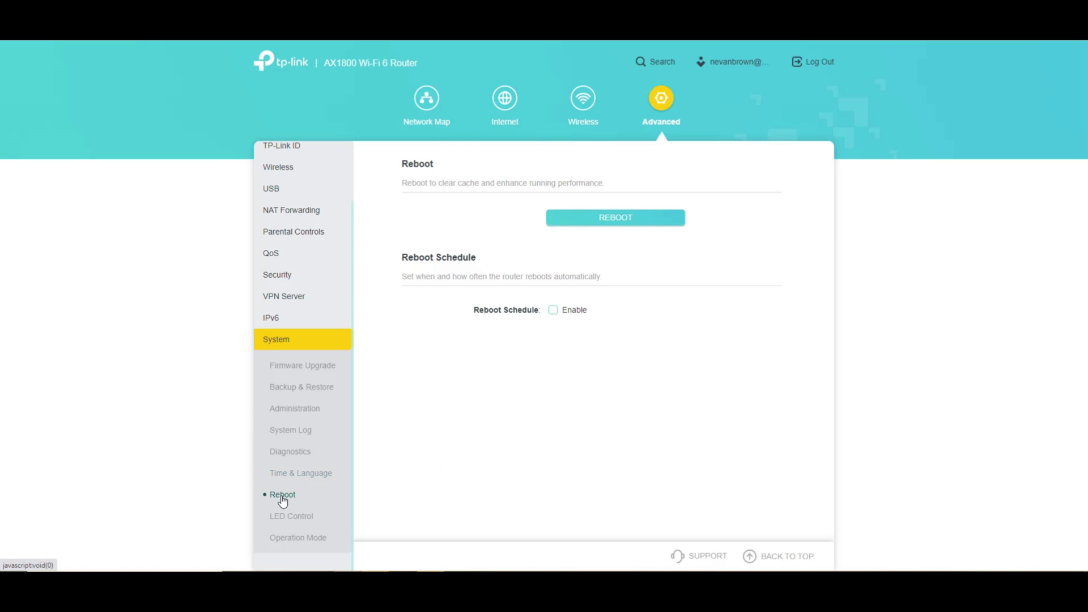
{"action": "left_click", "coordinate": [294, 518]}
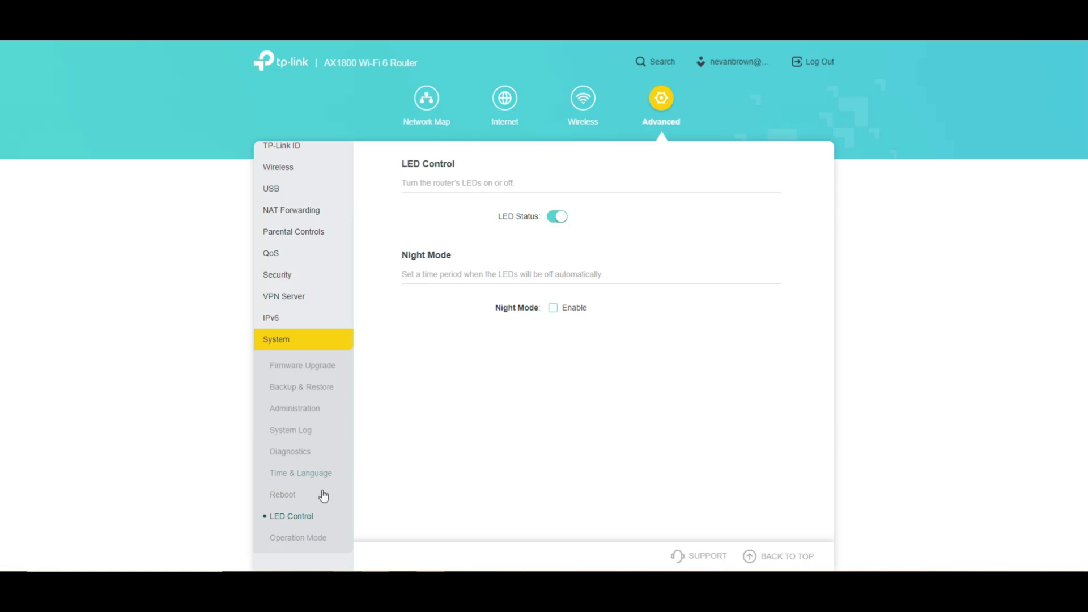
{"action": "left_click", "coordinate": [313, 536]}
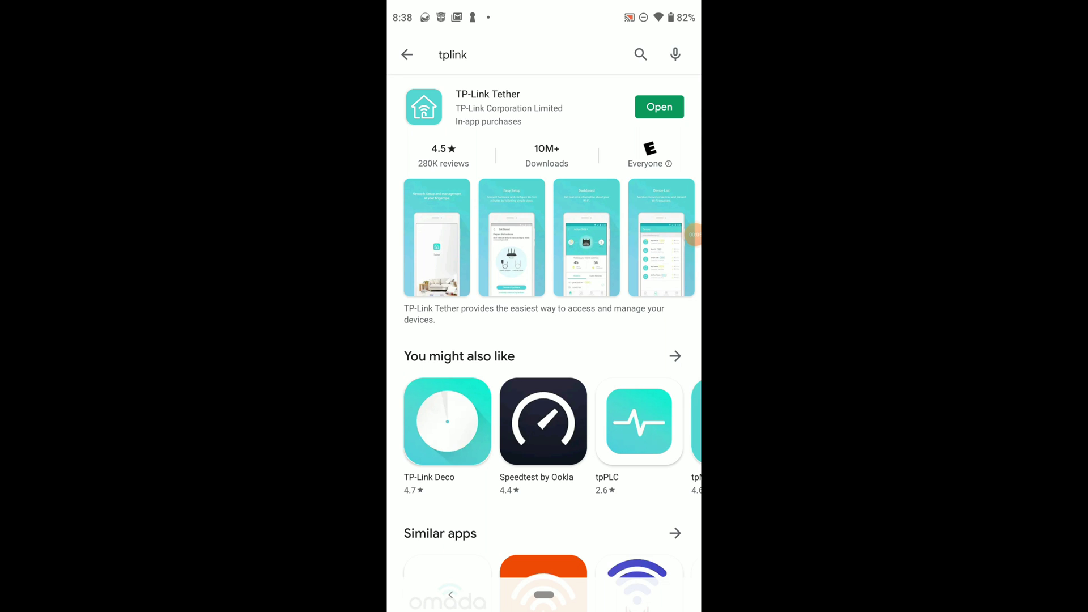
Launch Tether, reveal the 2.4G network password, and look through Wireless settings.
{"action": "left_click", "coordinate": [659, 107]}
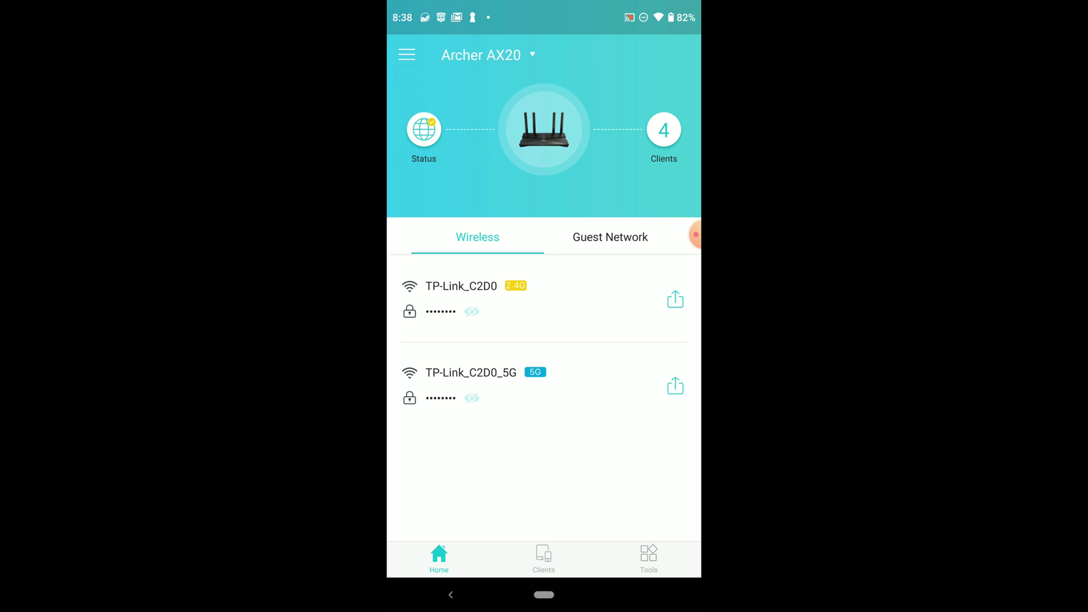
{"action": "left_click", "coordinate": [471, 311]}
{"action": "left_click", "coordinate": [510, 385]}
{"action": "scroll", "coordinate": [544, 332], "scroll_direction": "down", "scroll_amount": 2}
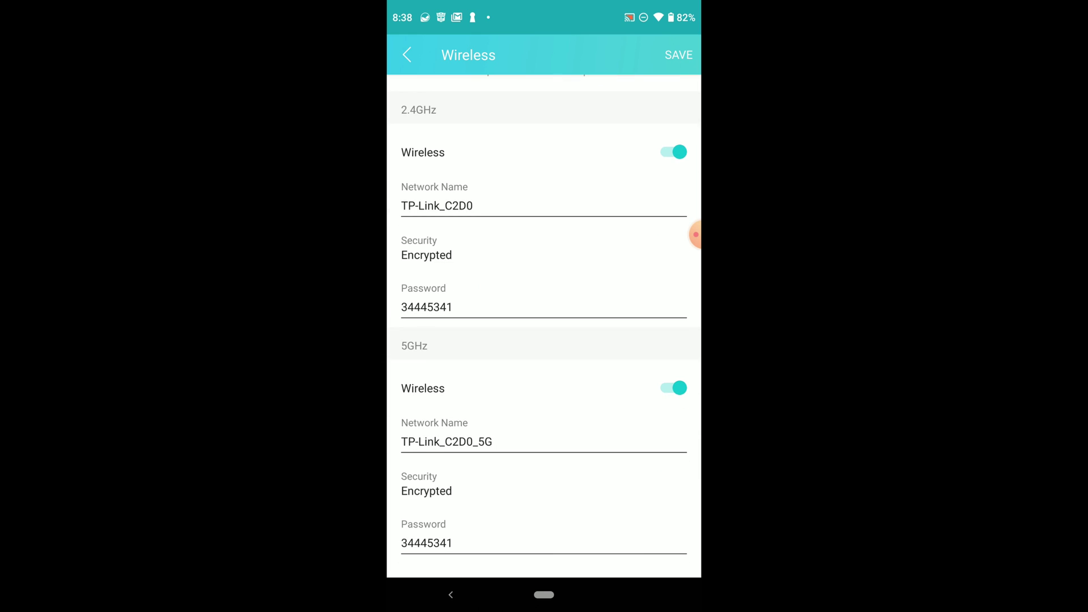
{"action": "left_click", "coordinate": [406, 54]}
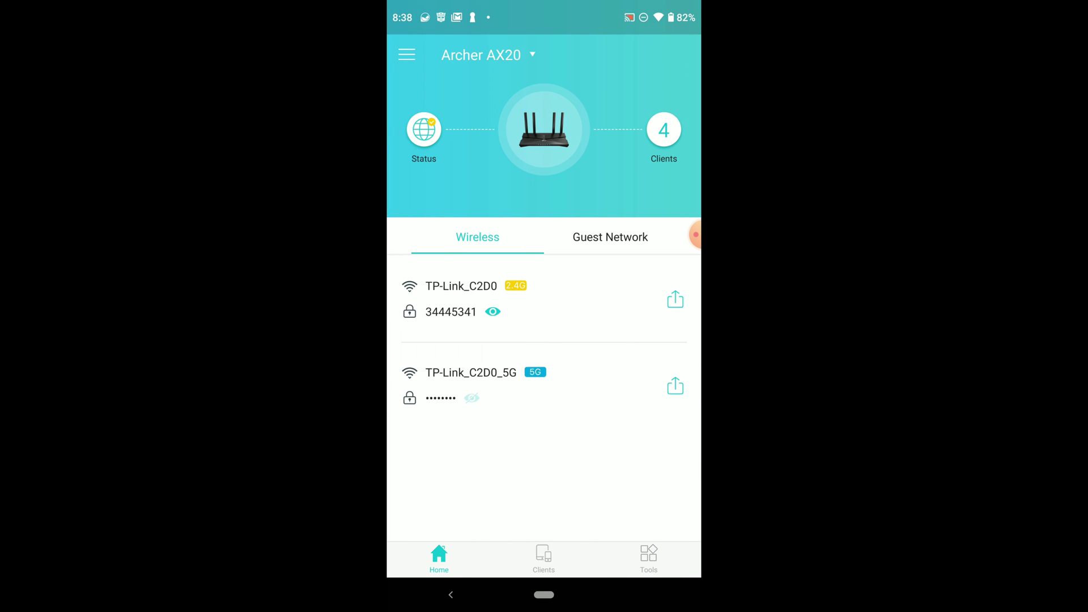
Reopen Wireless settings, then bring up and dismiss sharing for the 2.4G network.
{"action": "left_click", "coordinate": [510, 340]}
{"action": "left_click", "coordinate": [407, 54]}
{"action": "left_click", "coordinate": [675, 299]}
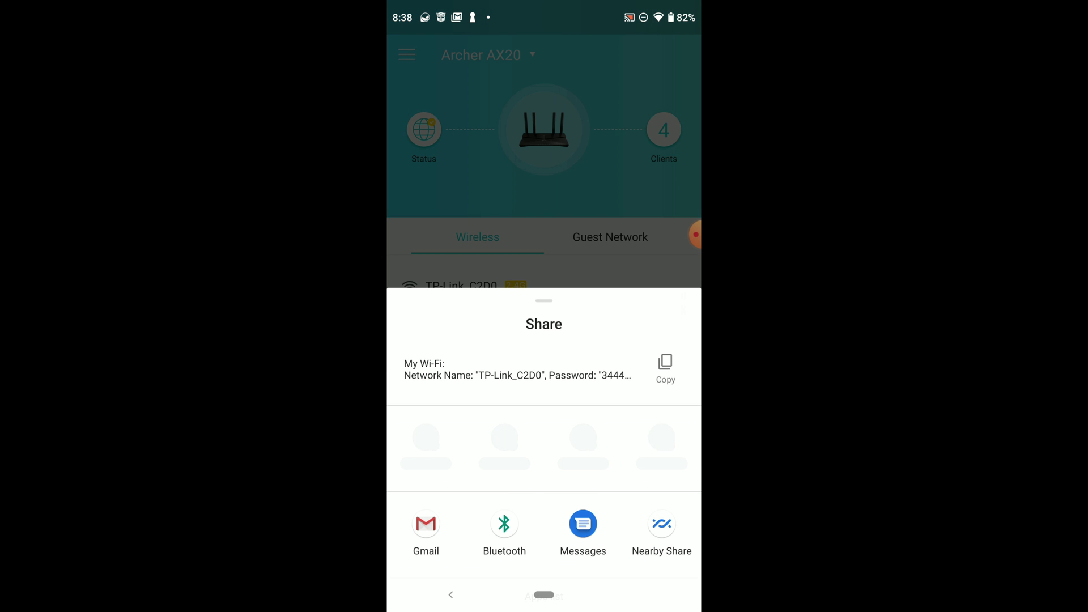
{"action": "key", "text": "Escape"}
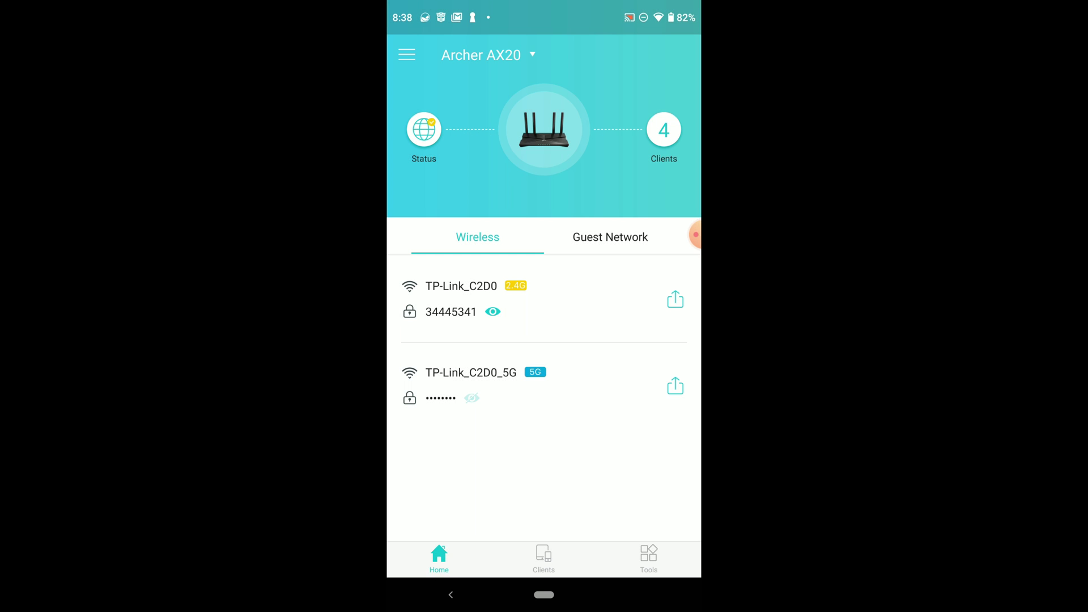
Open the Clients list and view the desktop client's details: IP 192.168.1.184, 1.3GB used.
{"action": "left_click", "coordinate": [664, 130]}
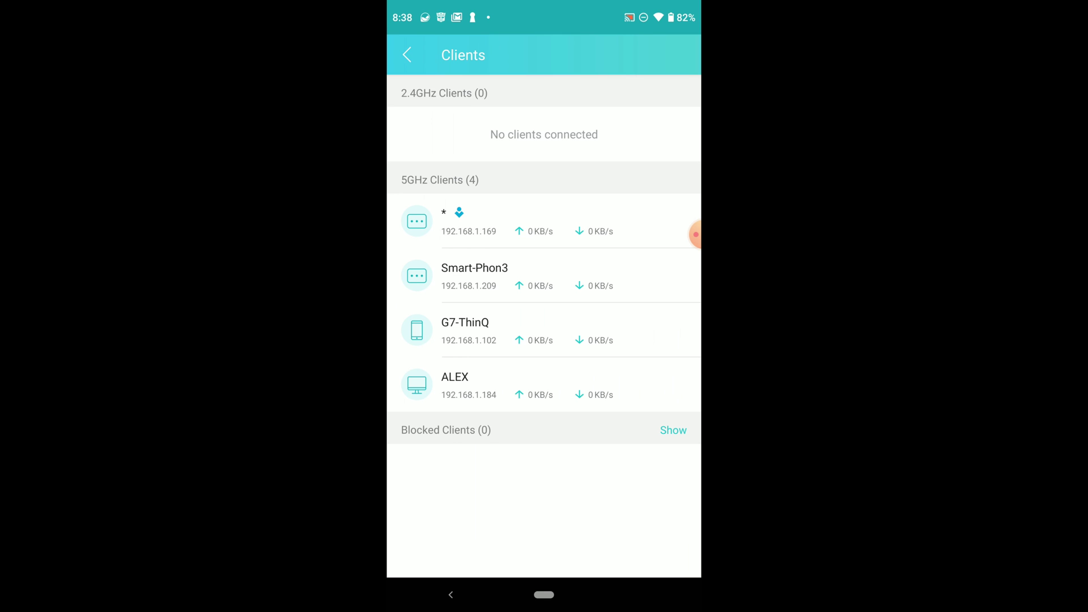
{"action": "left_click", "coordinate": [510, 385]}
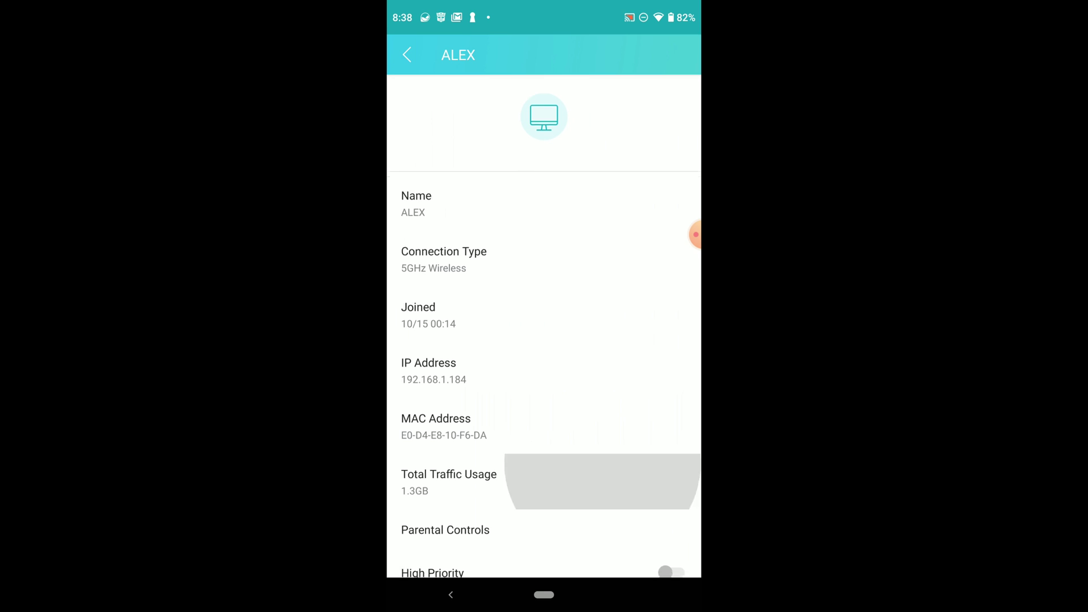
{"action": "scroll", "coordinate": [601, 482], "scroll_direction": "down", "scroll_amount": 2}
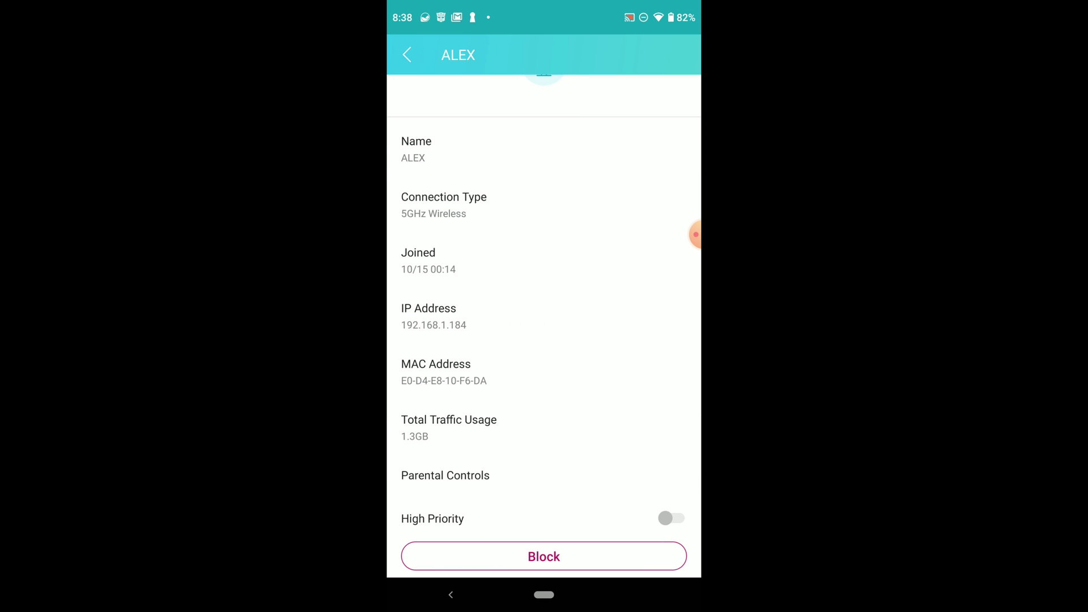
{"action": "scroll", "coordinate": [544, 340], "scroll_direction": "up", "scroll_amount": 1}
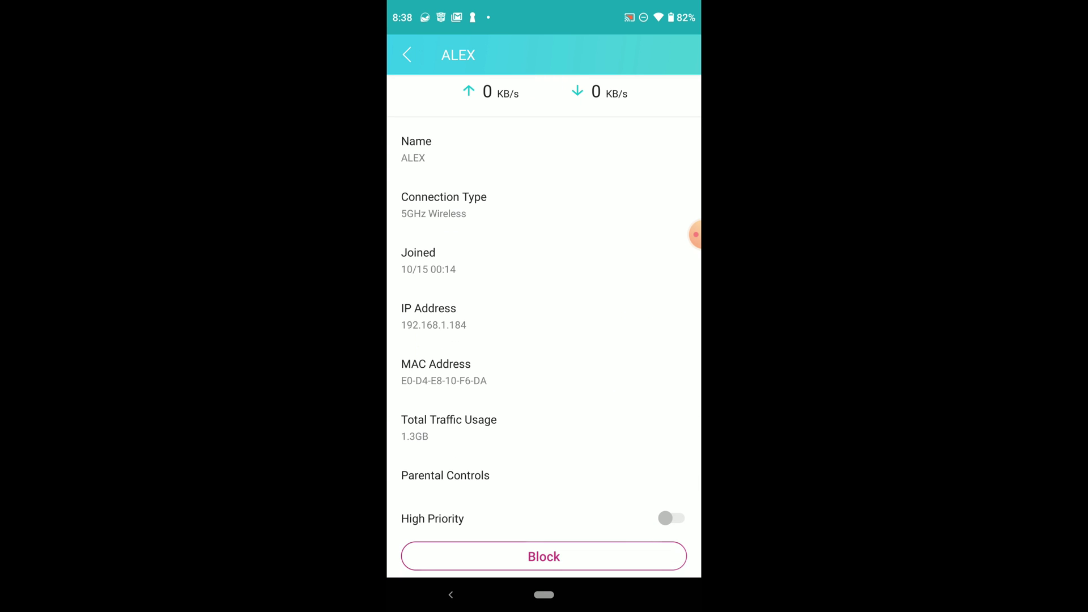
Request High Priority for the desktop client and enable QoS when prompted.
{"action": "left_click", "coordinate": [671, 518]}
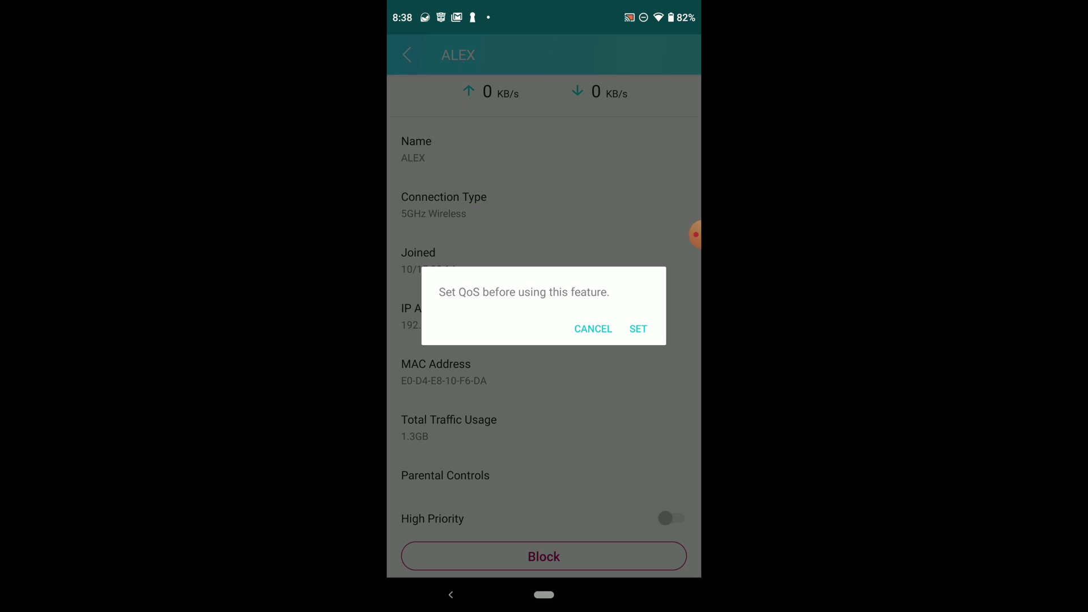
{"action": "left_click", "coordinate": [638, 329]}
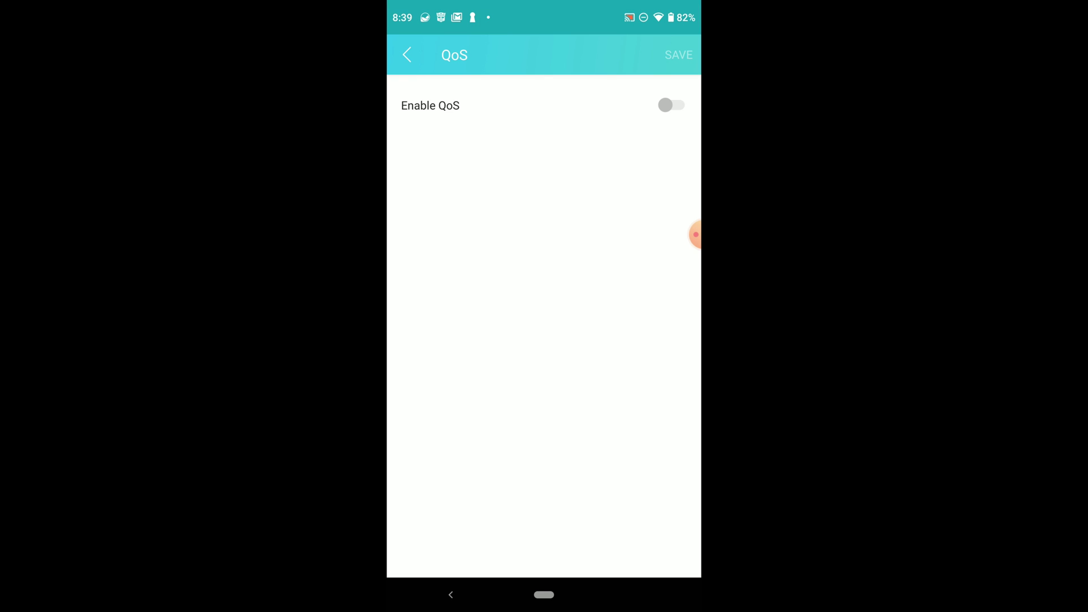
{"action": "left_click", "coordinate": [671, 105]}
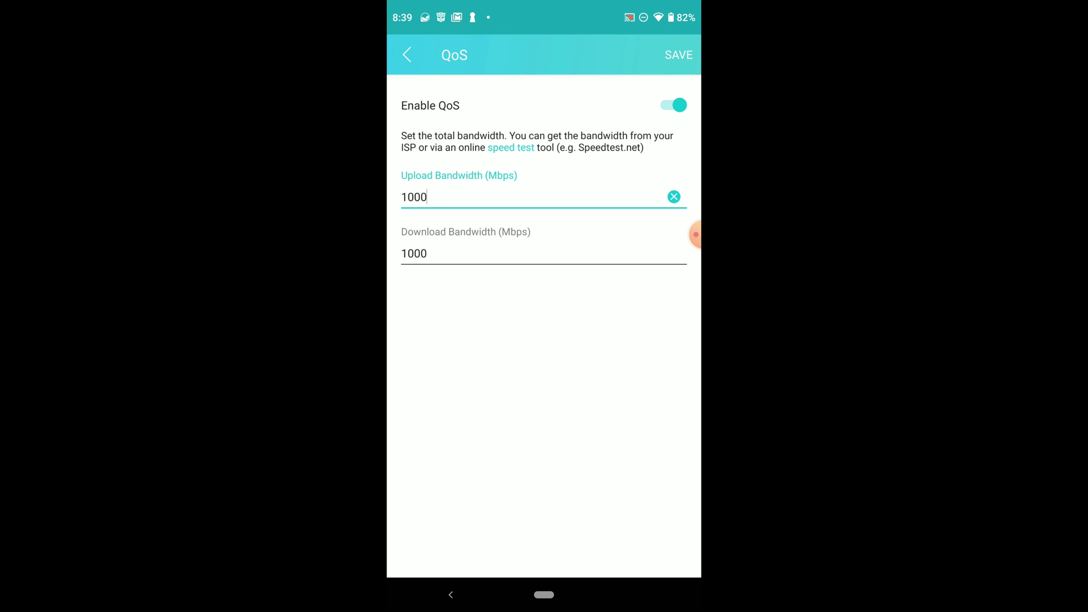
Set QoS upload bandwidth to 10 Mbps and download to 150 Mbps, and save.
{"action": "left_click", "coordinate": [426, 197]}
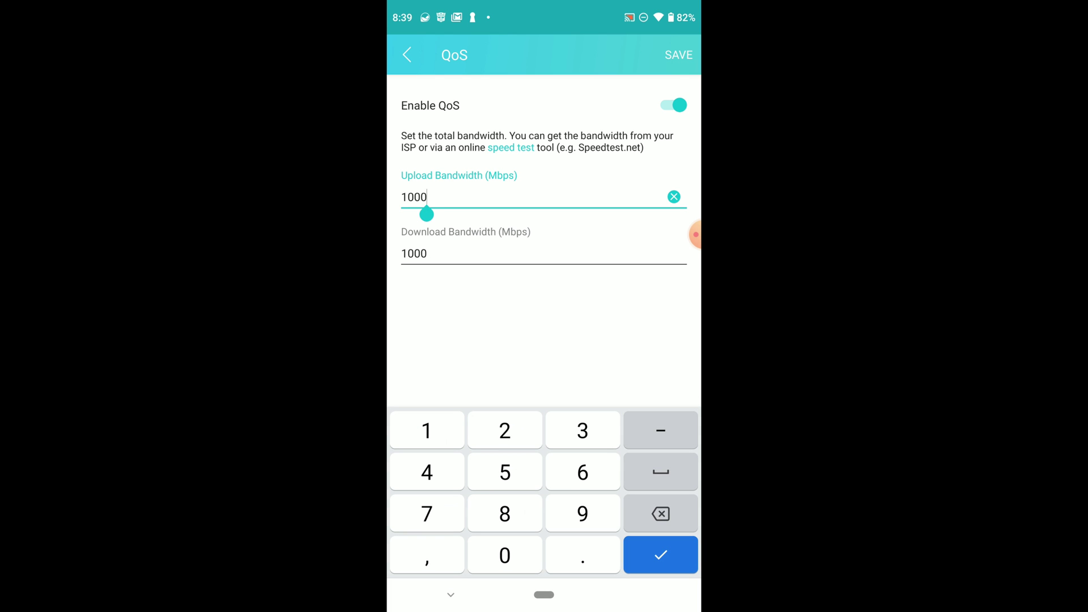
{"action": "key", "text": "BackSpace"}
{"action": "key", "text": "BackSpace"}
{"action": "key", "text": "BackSpace"}
{"action": "key", "text": "BackSpace"}
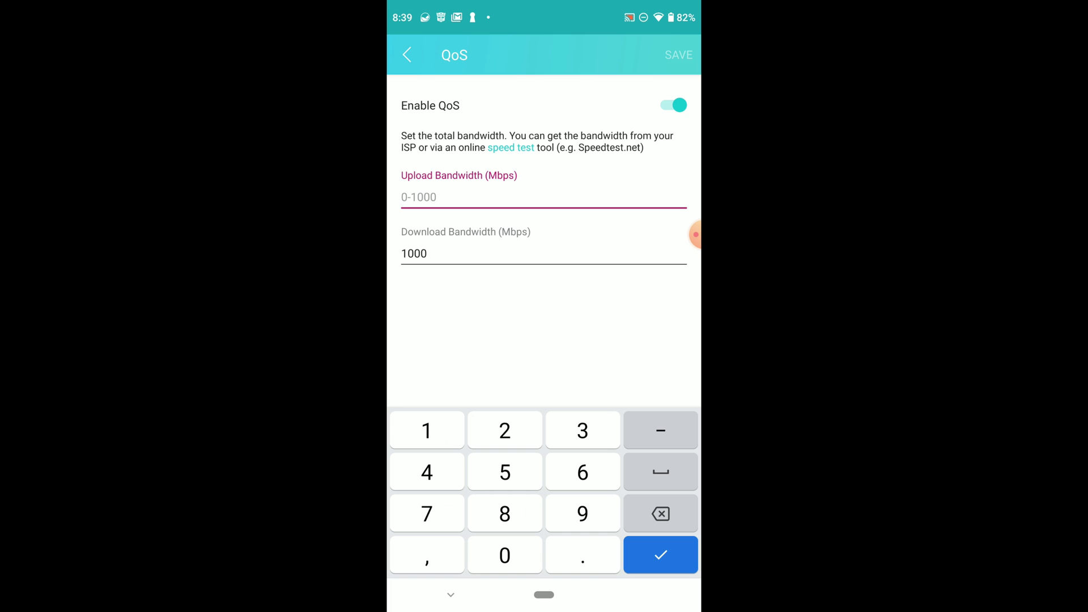
{"action": "type", "text": "10"}
{"action": "left_click", "coordinate": [426, 253]}
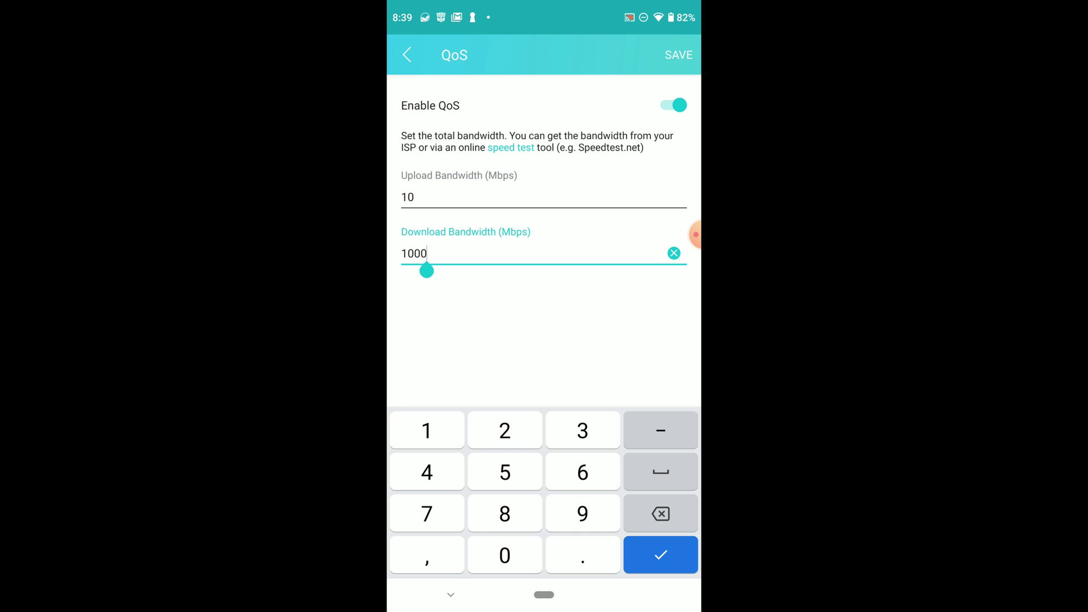
{"action": "key", "text": "BackSpace"}
{"action": "key", "text": "BackSpace"}
{"action": "key", "text": "BackSpace"}
{"action": "key", "text": "BackSpace"}
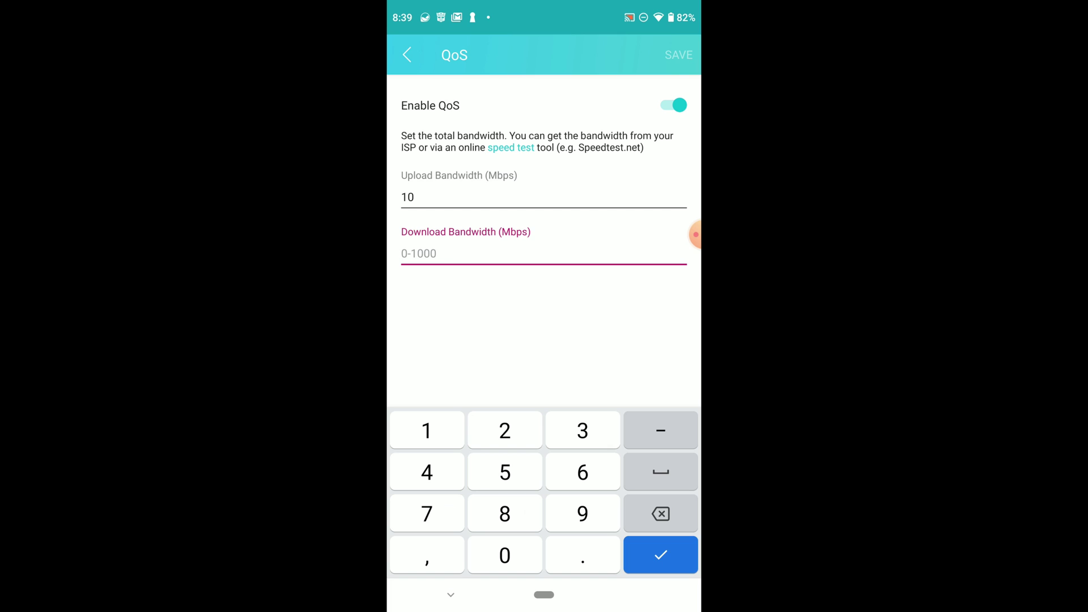
{"action": "type", "text": "150"}
{"action": "left_click", "coordinate": [678, 55]}
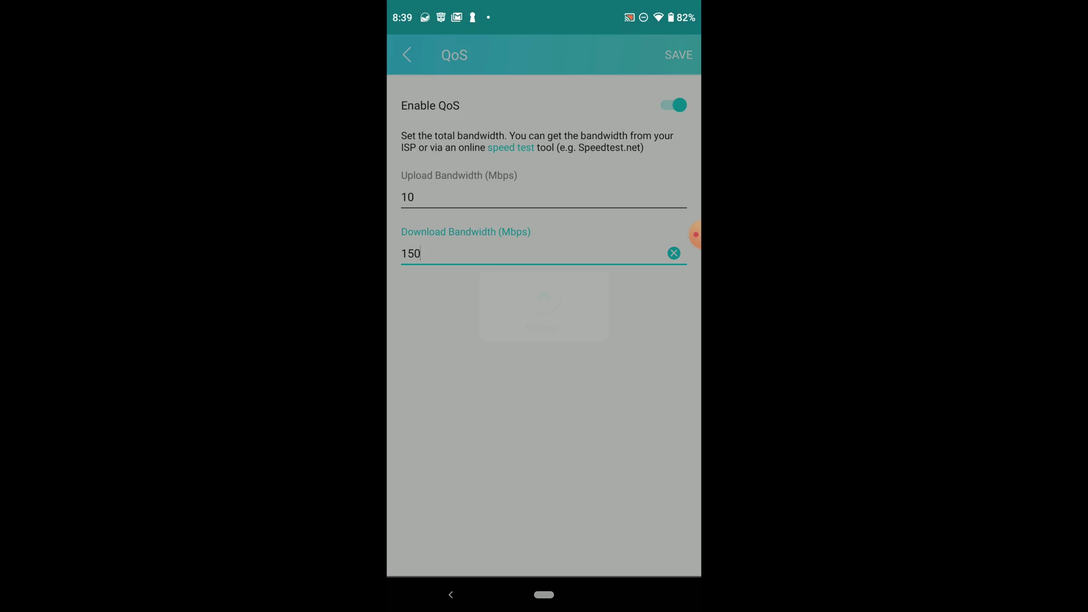
{"action": "scroll", "coordinate": [544, 327], "scroll_direction": "down", "scroll_amount": 2}
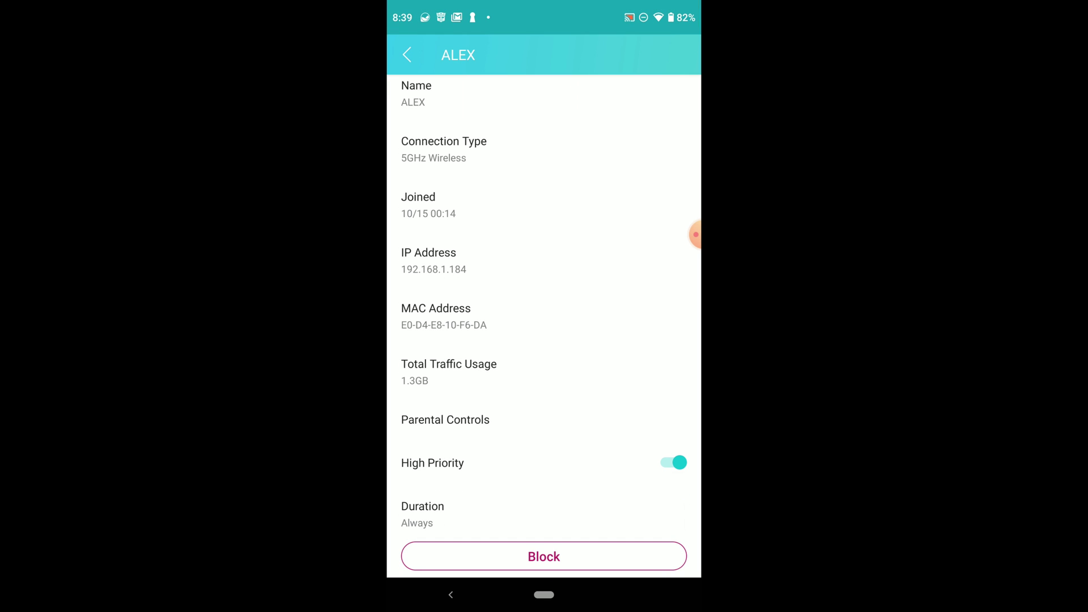
Back out through the Clients list to the Archer AX20 home screen showing 4 clients.
{"action": "scroll", "coordinate": [544, 328], "scroll_direction": "up", "scroll_amount": 3}
{"action": "left_click", "coordinate": [407, 54]}
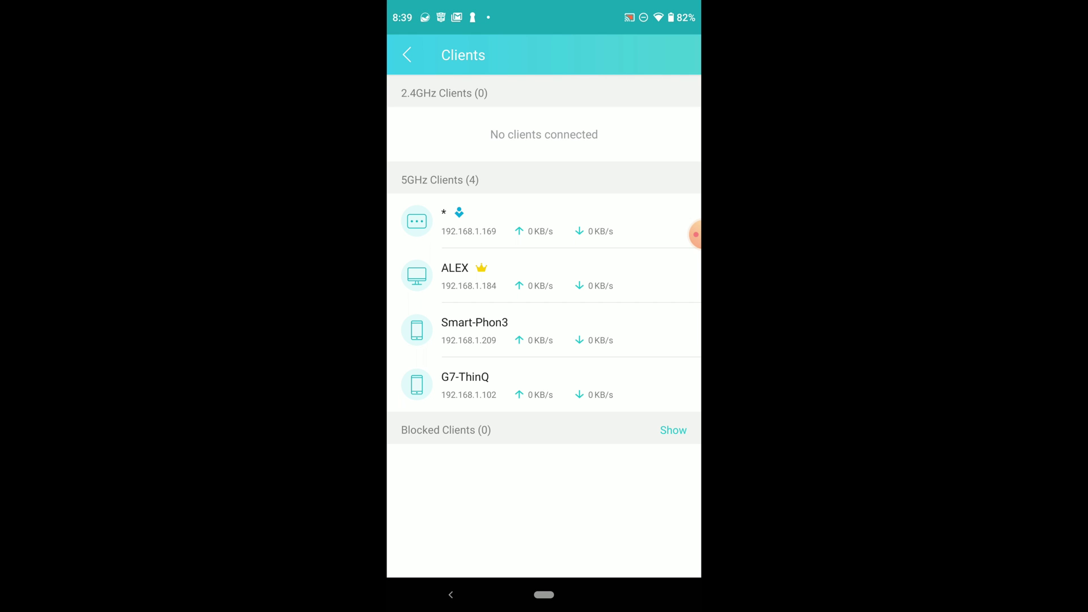
{"action": "left_click", "coordinate": [407, 54]}
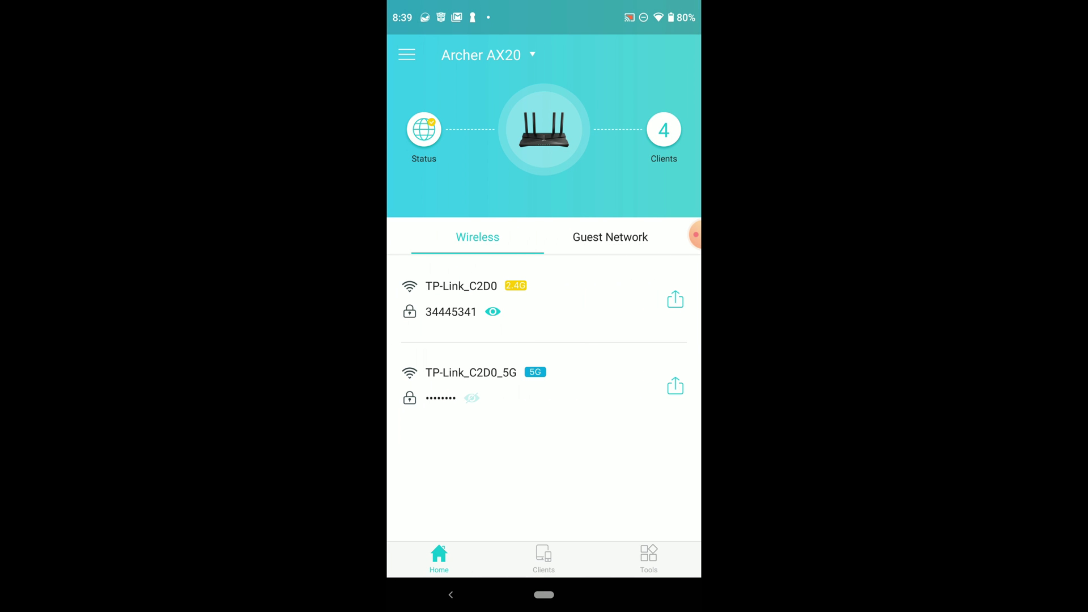
Check guest network status, keep Archer AX20 selected, and open My Devices from the menu.
{"action": "left_click", "coordinate": [610, 236]}
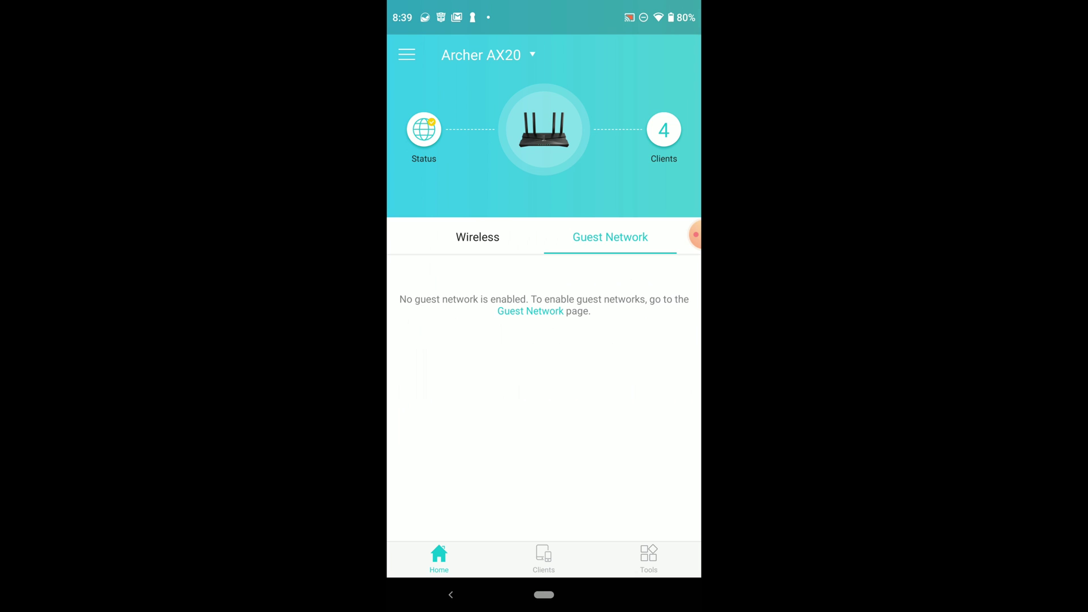
{"action": "left_click", "coordinate": [488, 55]}
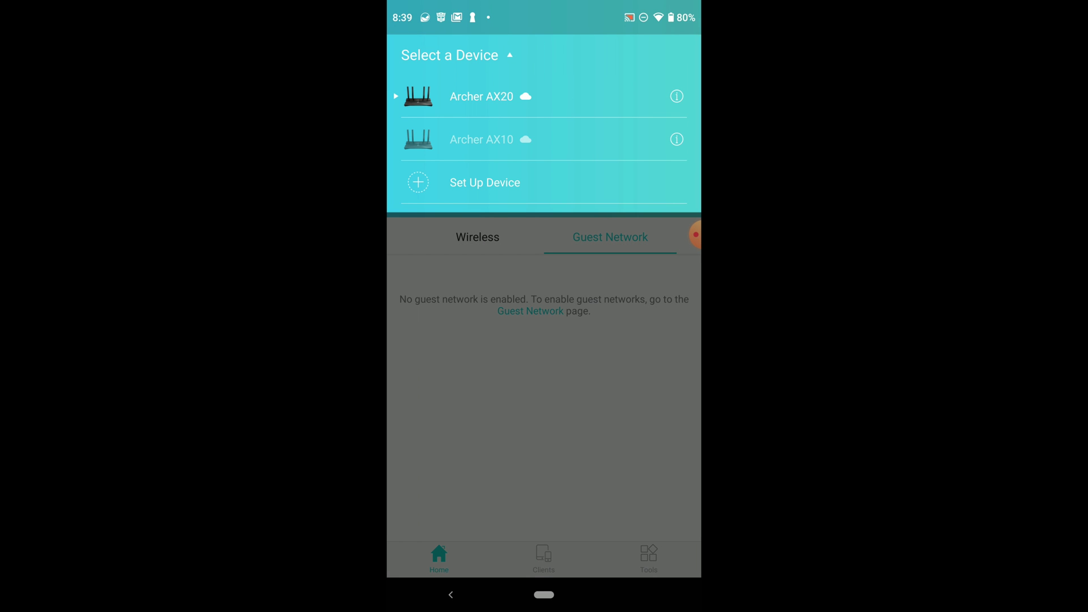
{"action": "left_click", "coordinate": [482, 96]}
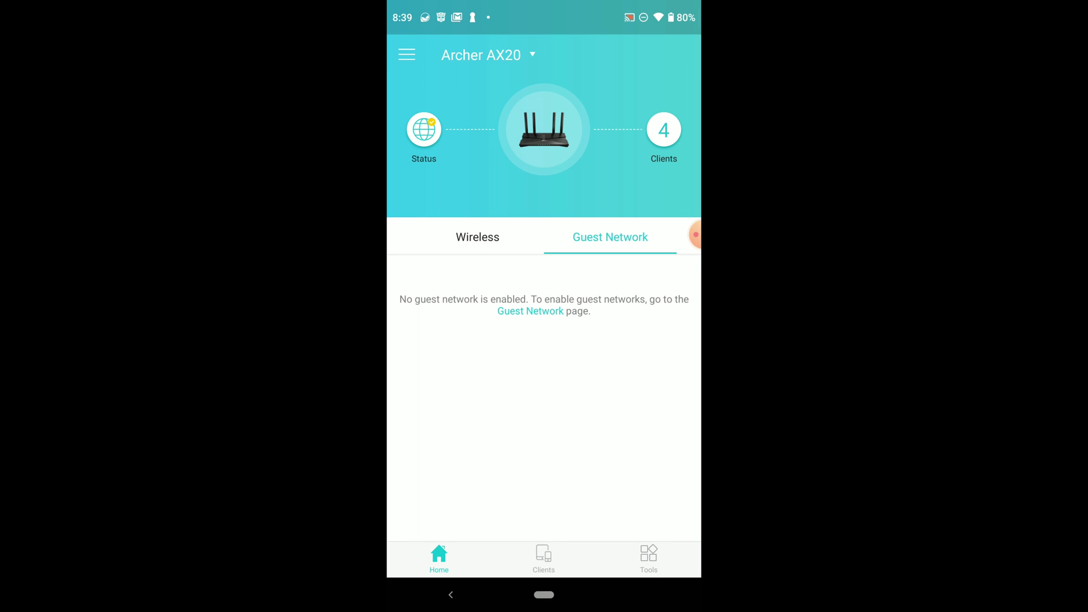
{"action": "left_click", "coordinate": [406, 54]}
{"action": "left_click", "coordinate": [460, 177]}
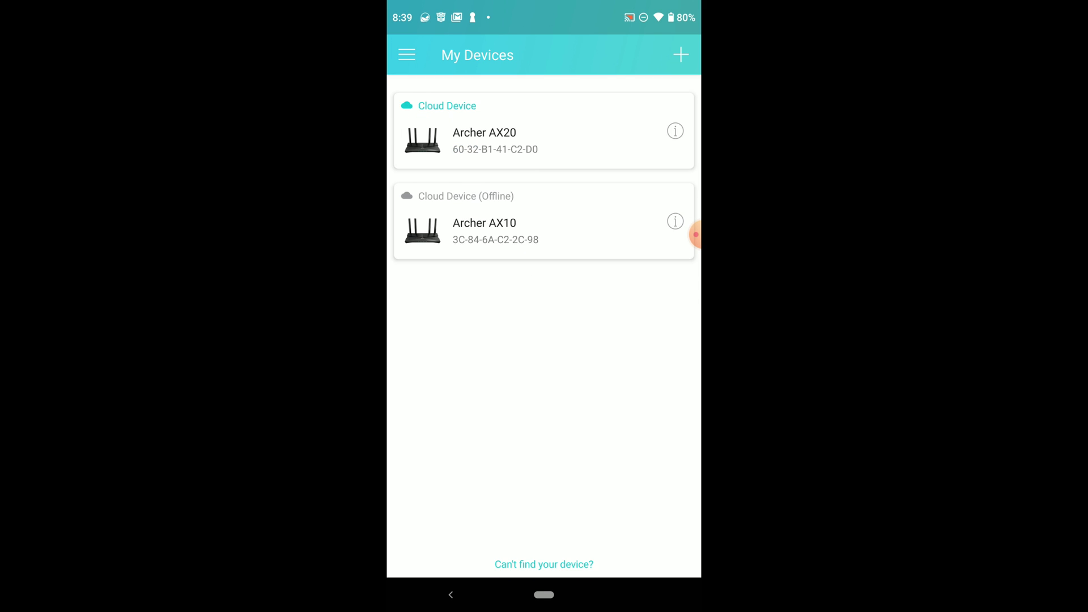
View the Smart Life Assistants page and return to My Devices.
{"action": "left_click", "coordinate": [407, 55]}
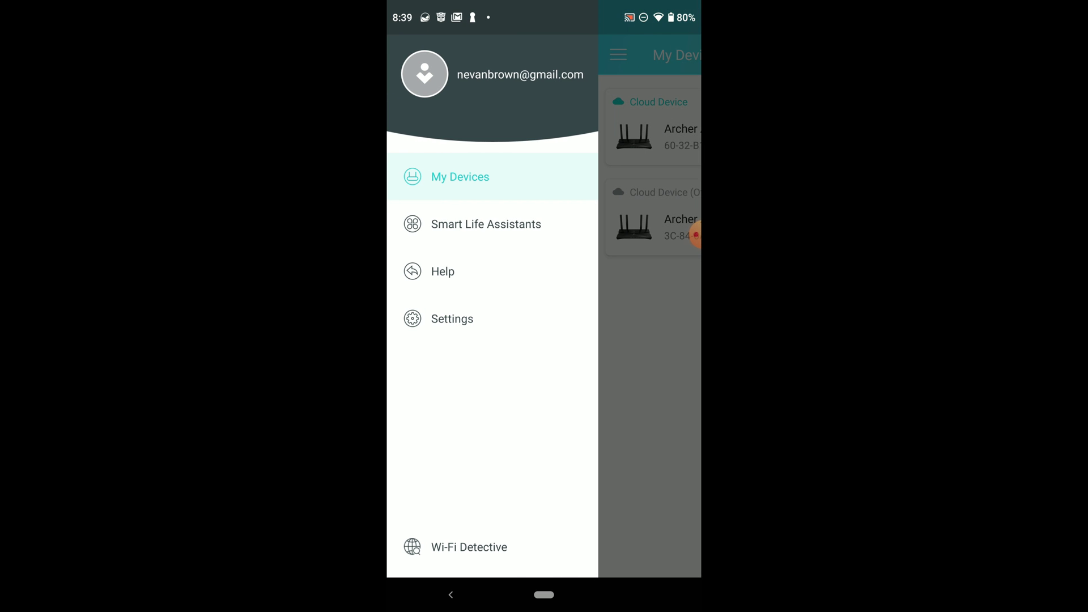
{"action": "left_click", "coordinate": [487, 224]}
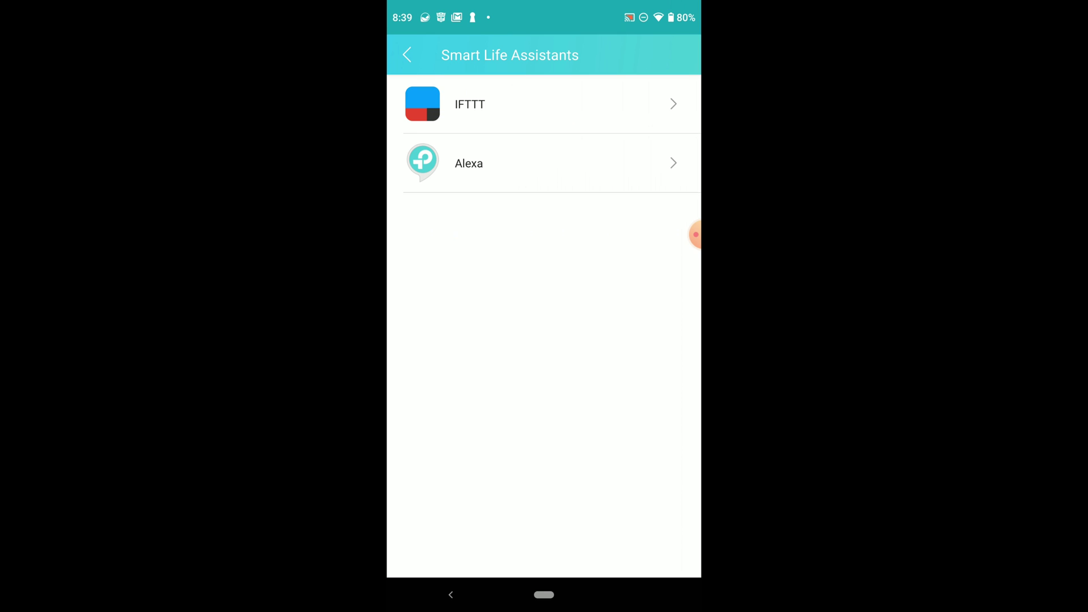
{"action": "left_click", "coordinate": [407, 55]}
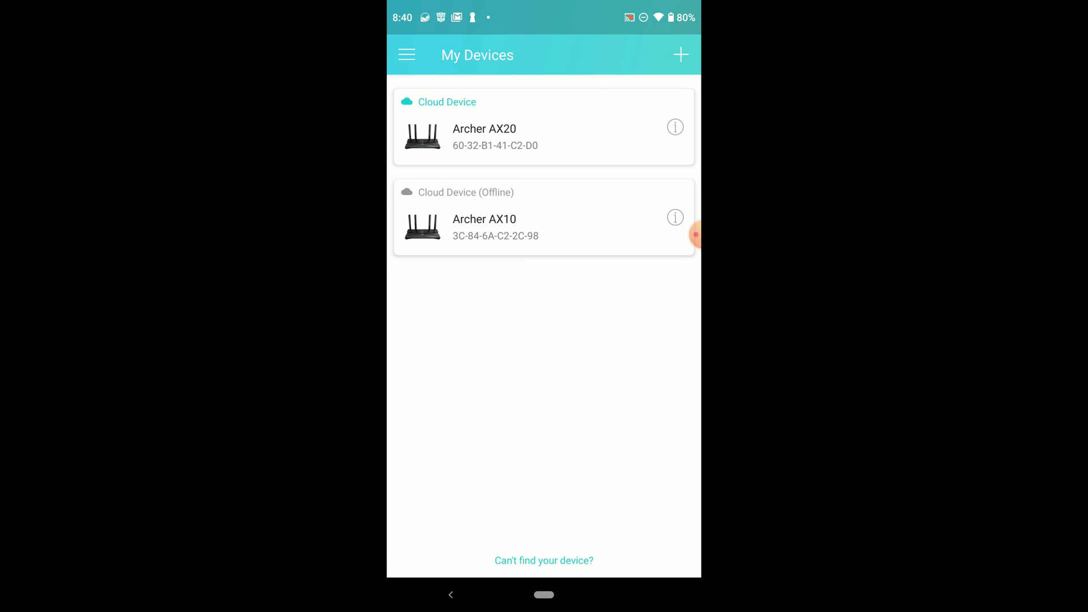
Browse the app Settings' notification and share-Tether options, then return to My Devices.
{"action": "left_click", "coordinate": [406, 54]}
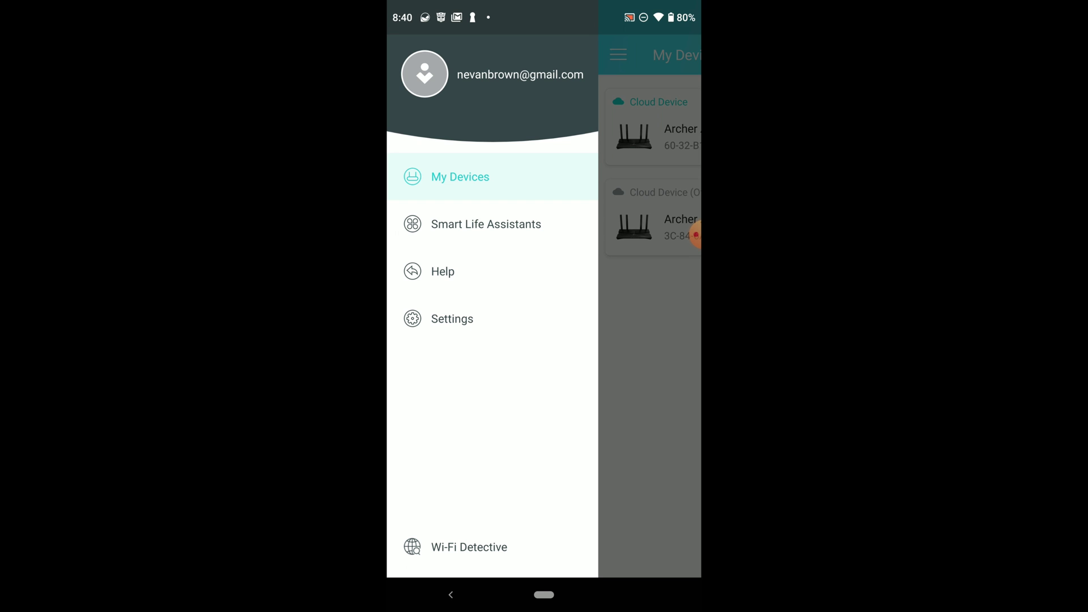
{"action": "left_click", "coordinate": [452, 319]}
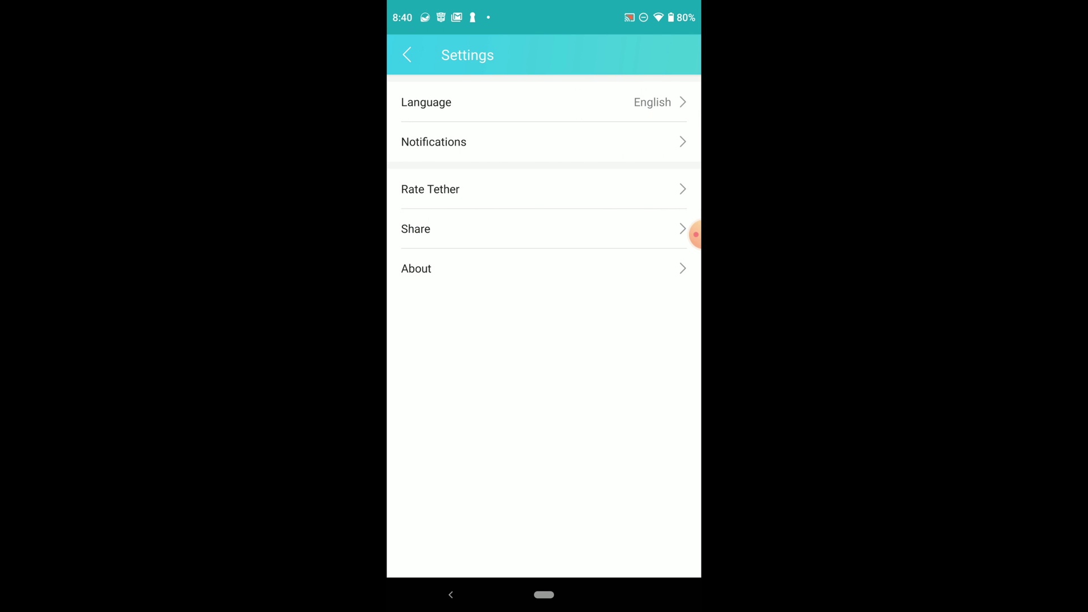
{"action": "left_click", "coordinate": [434, 142]}
{"action": "left_click", "coordinate": [407, 55]}
{"action": "left_click", "coordinate": [415, 229]}
{"action": "key", "text": "Escape"}
{"action": "left_click", "coordinate": [407, 55]}
Open Archer AX20, view its device information, and show its 2.4G and 5G networks.
{"action": "left_click", "coordinate": [407, 55]}
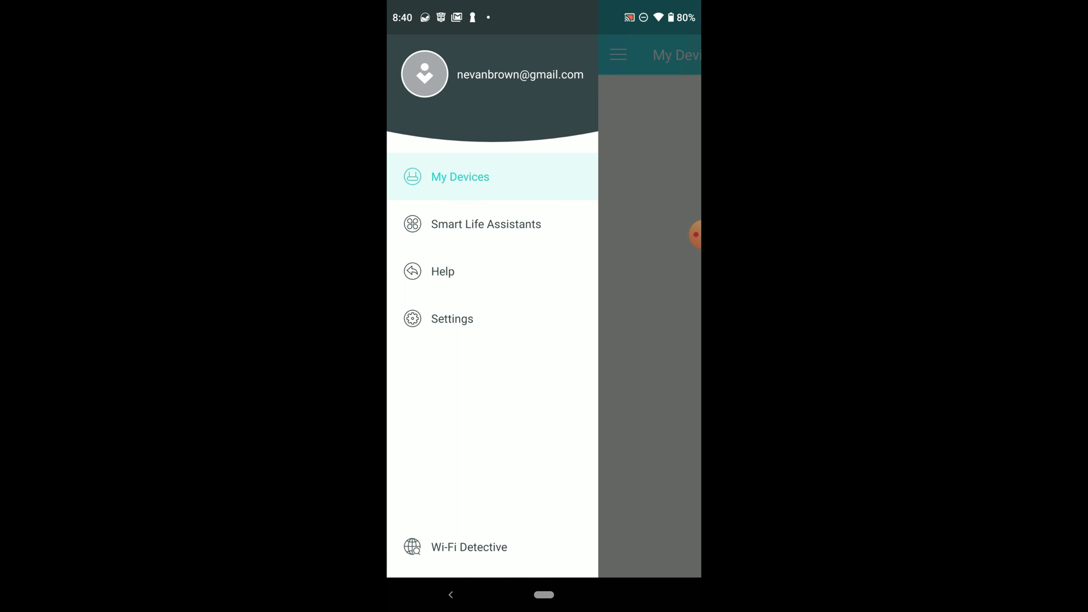
{"action": "key", "text": "Escape"}
{"action": "left_click", "coordinate": [493, 136]}
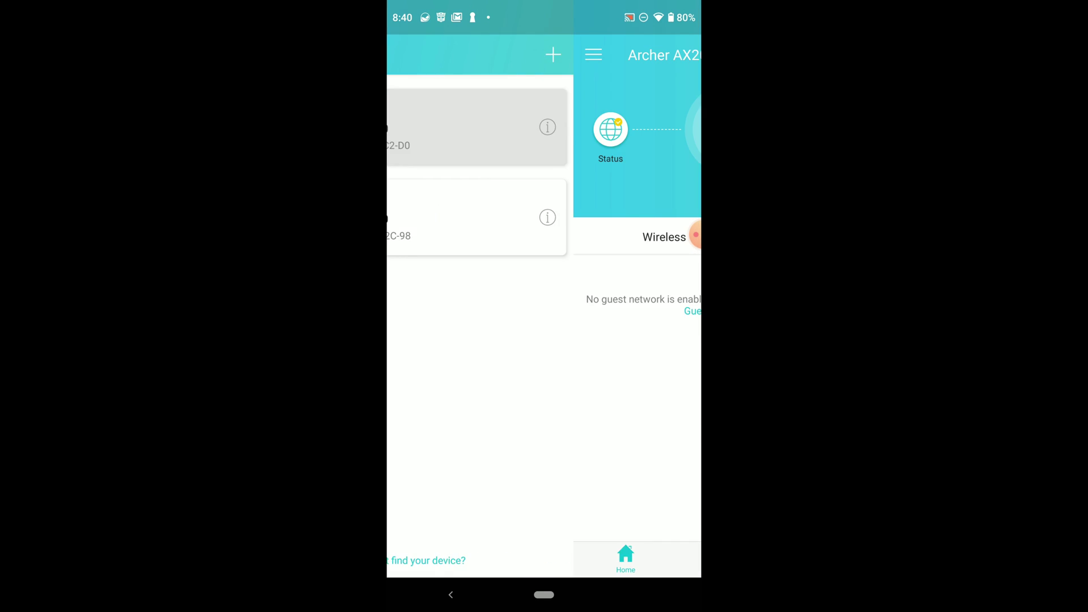
{"action": "left_click", "coordinate": [544, 129]}
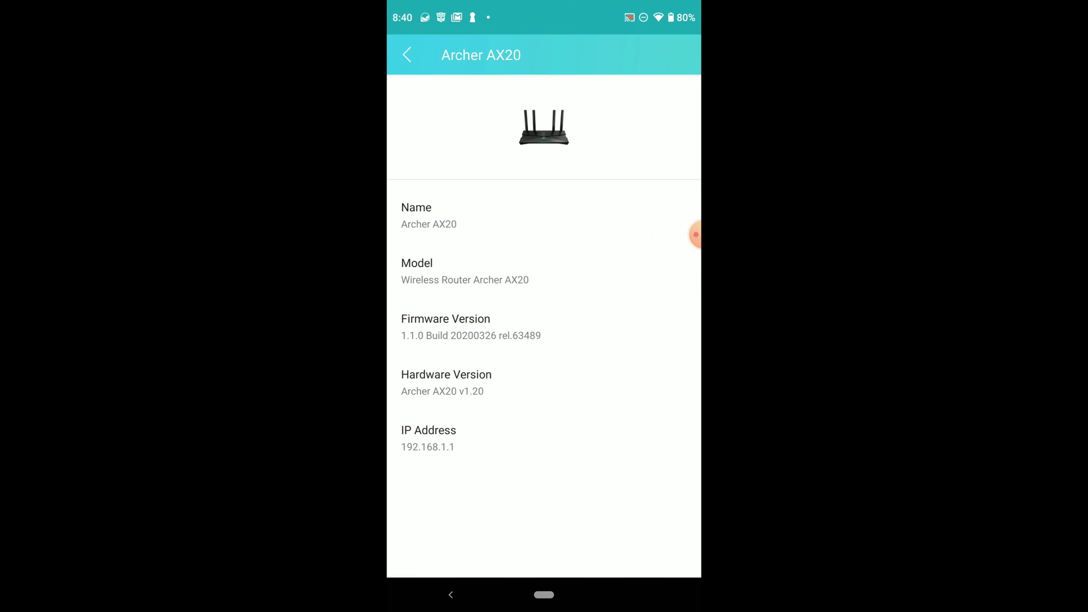
{"action": "key", "text": "Escape"}
{"action": "left_click", "coordinate": [478, 237]}
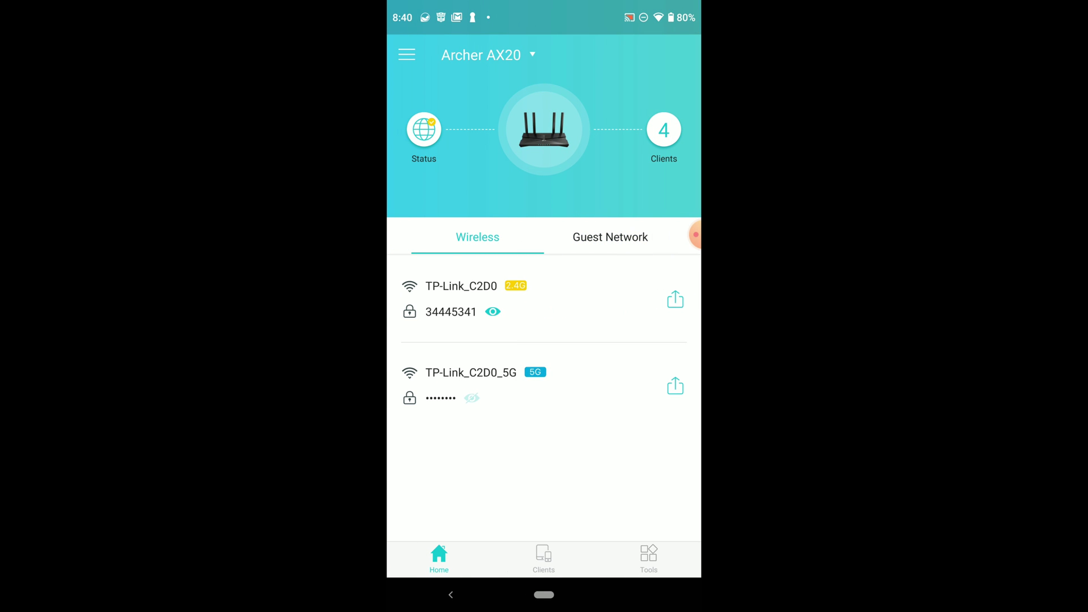
In the Tools list, review the wireless network settings and return.
{"action": "left_click", "coordinate": [649, 557]}
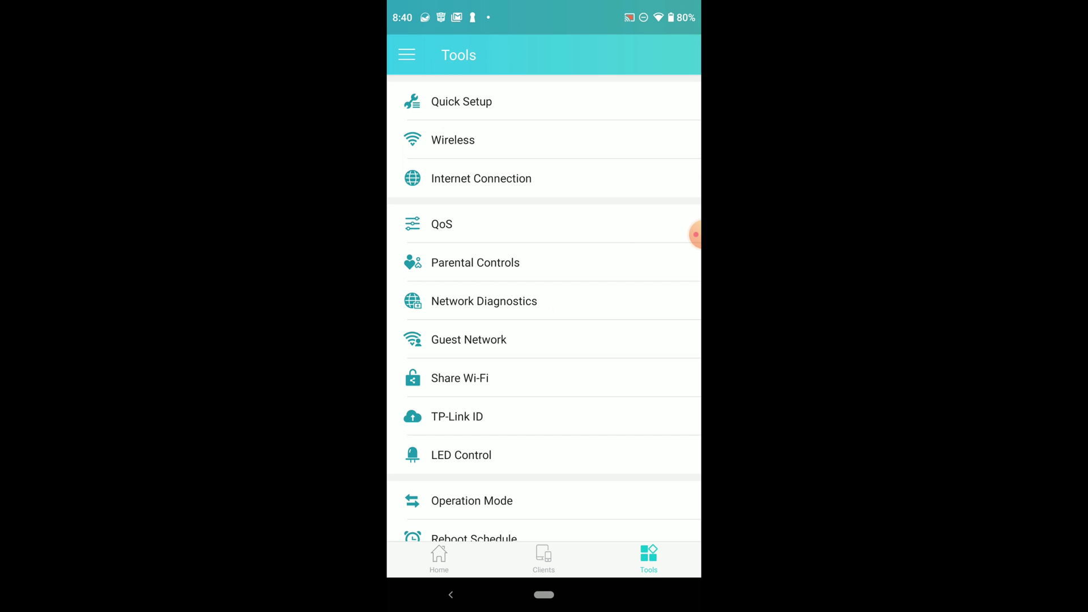
{"action": "scroll", "coordinate": [544, 309], "scroll_direction": "down", "scroll_amount": 1}
{"action": "scroll", "coordinate": [544, 309], "scroll_direction": "up", "scroll_amount": 1}
{"action": "left_click", "coordinate": [453, 140]}
{"action": "scroll", "coordinate": [544, 325], "scroll_direction": "down", "scroll_amount": 3}
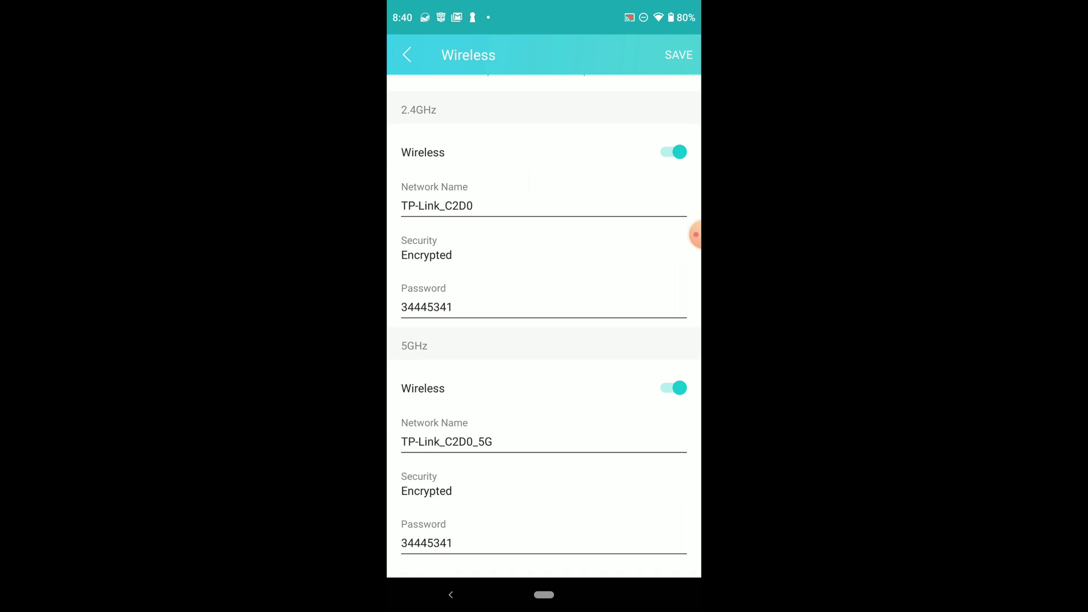
{"action": "left_click", "coordinate": [407, 55]}
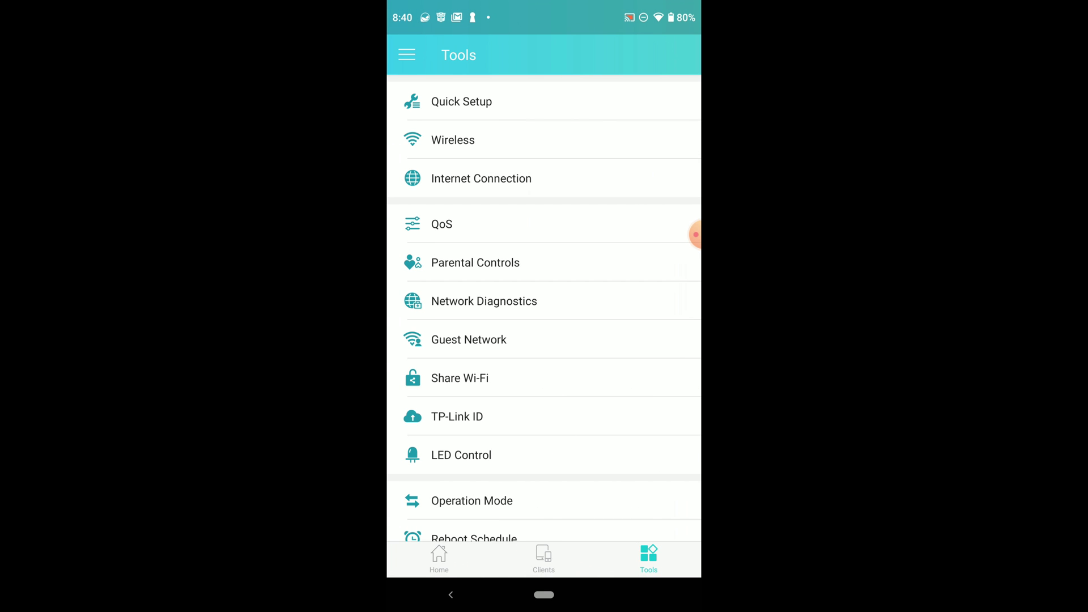
Check the Internet Connection, LED Control and Advanced Settings pages, returning to Tools after each.
{"action": "left_click", "coordinate": [481, 179]}
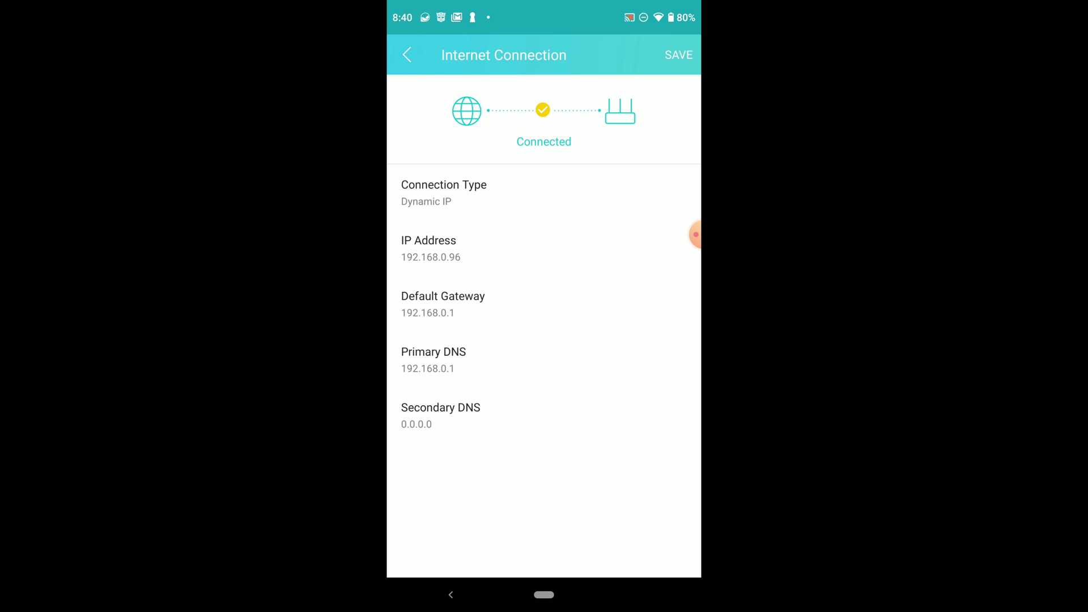
{"action": "key", "text": "Escape"}
{"action": "scroll", "coordinate": [544, 326], "scroll_direction": "down", "scroll_amount": 2}
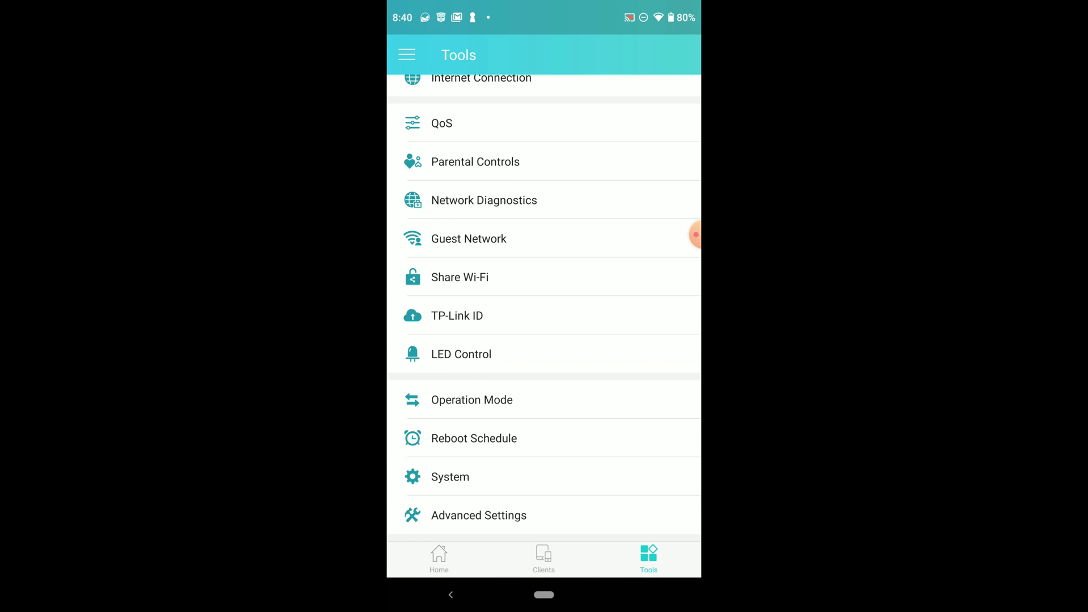
{"action": "left_click", "coordinate": [461, 354]}
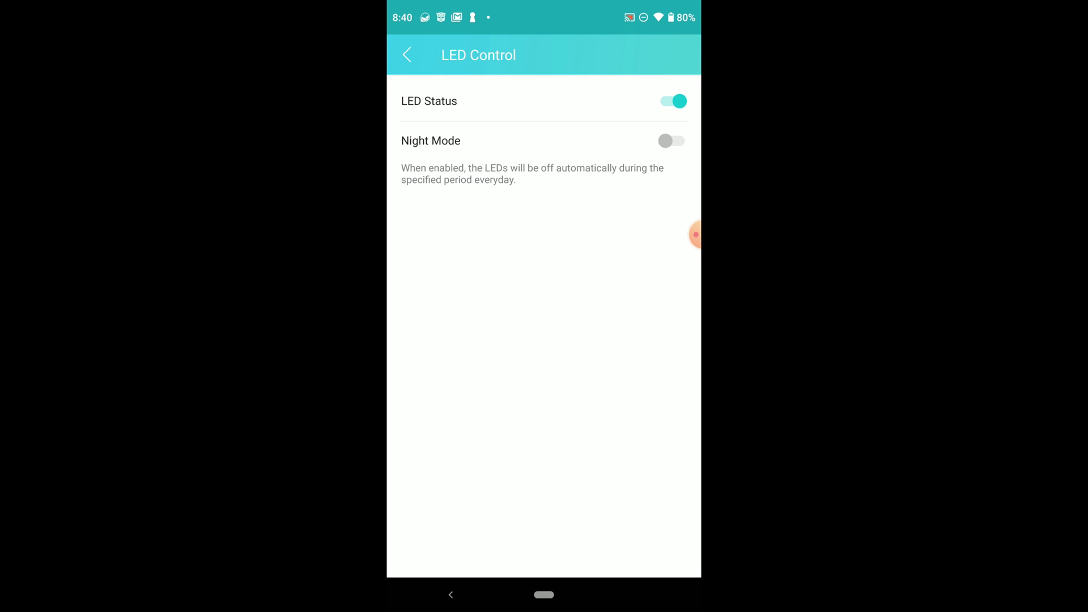
{"action": "key", "text": "Escape"}
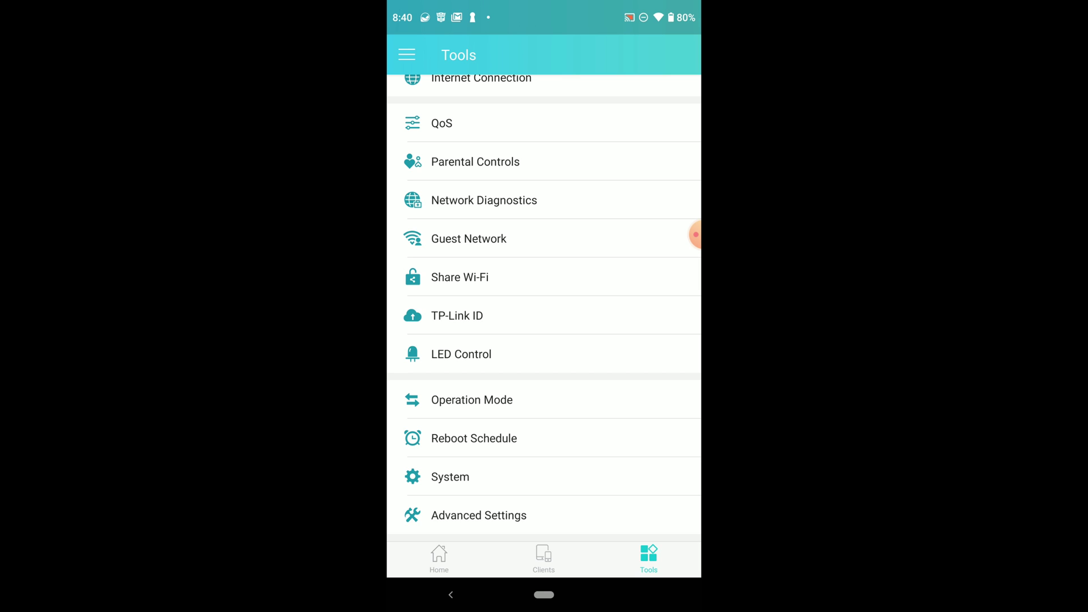
{"action": "left_click", "coordinate": [479, 515]}
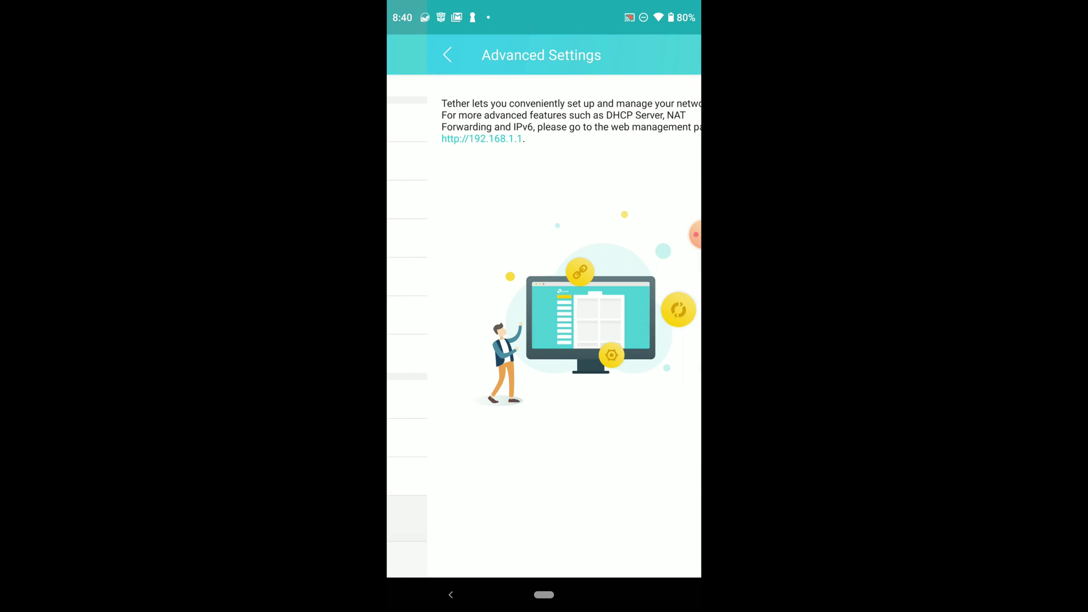
{"action": "key", "text": "Escape"}
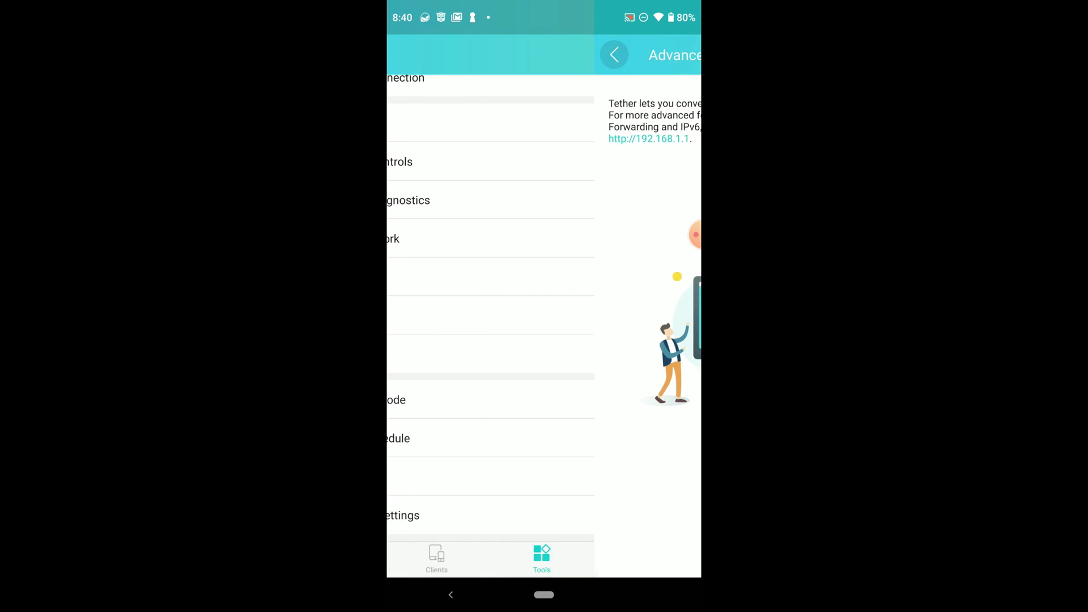
Open the Guest Network settings from the Tools list.
{"action": "scroll", "coordinate": [544, 284], "scroll_direction": "up", "scroll_amount": 3}
{"action": "left_click", "coordinate": [469, 339]}
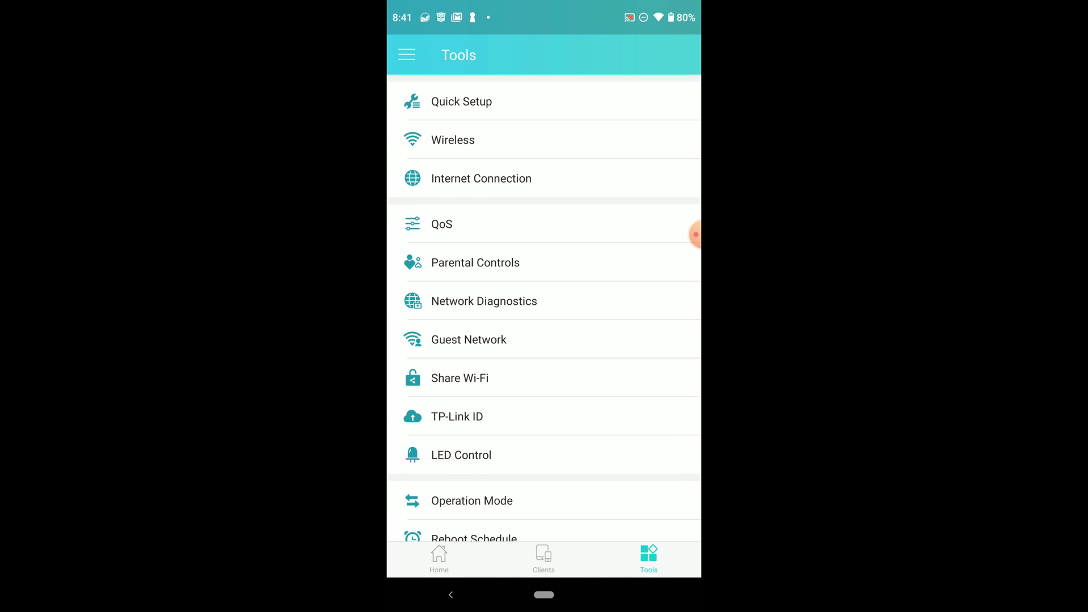